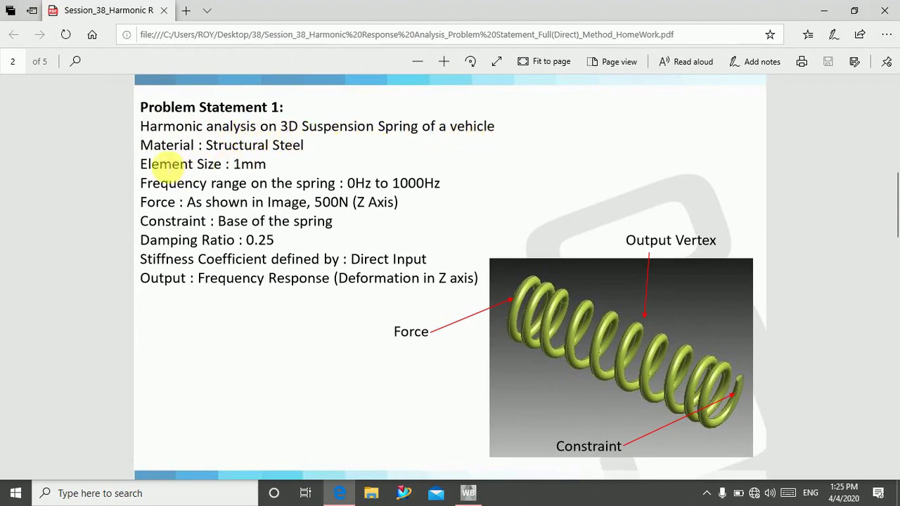
# Step: Highlight the Structural Steel, 1 mm element size and 0 Hz to 1000 Hz frequency range requirements
pyautogui.moveTo(206, 145); pyautogui.dragTo(304, 145)
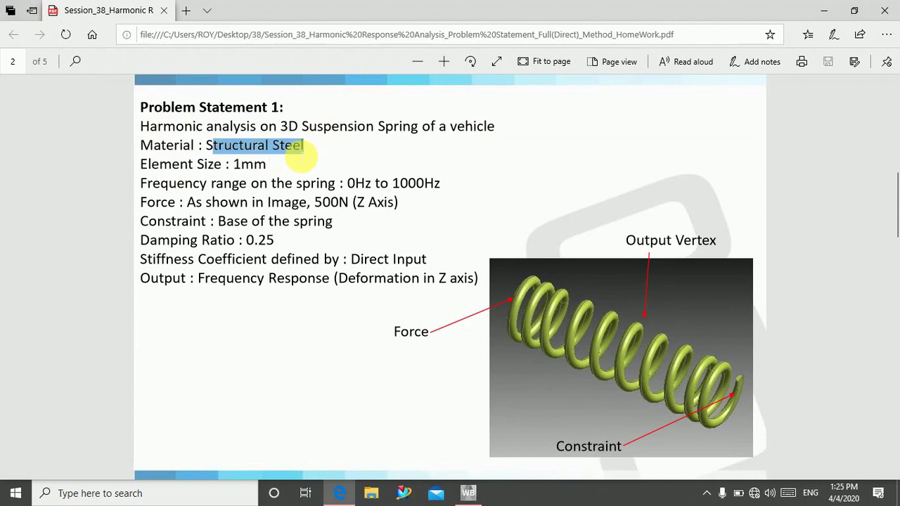
pyautogui.click(176, 169)
pyautogui.doubleClick(248, 166)
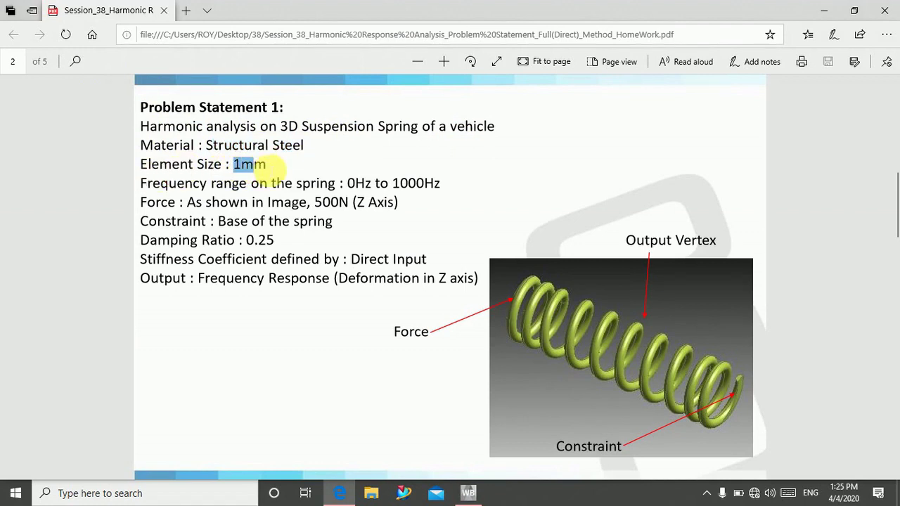
pyautogui.click(181, 190)
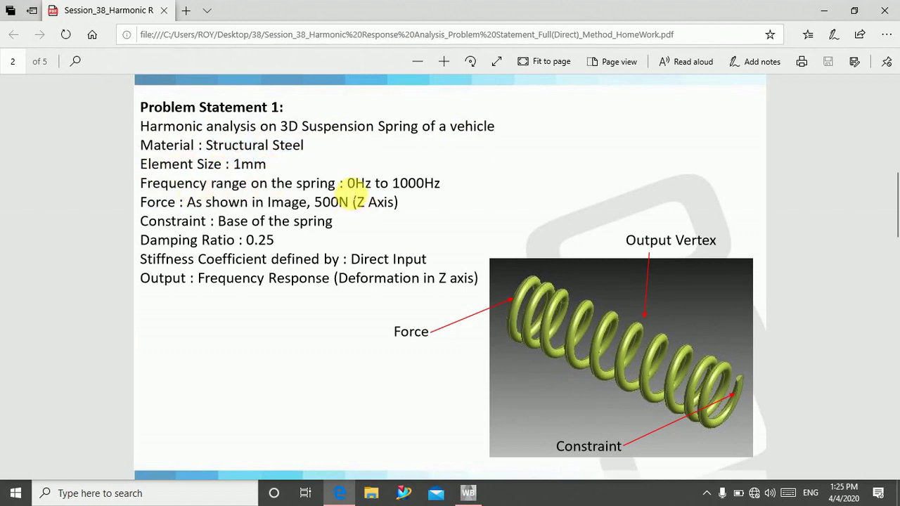
pyautogui.moveTo(345, 184); pyautogui.dragTo(430, 183)
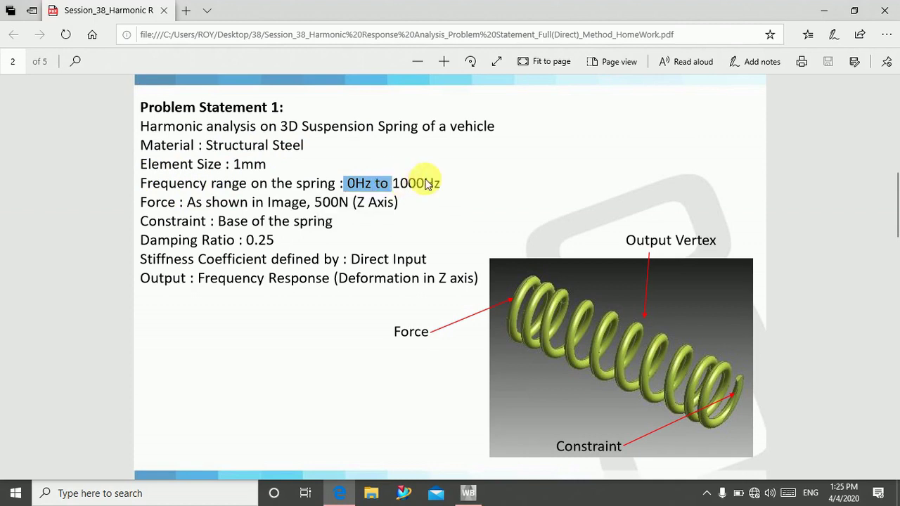
pyautogui.click(288, 221)
# Step: Highlight the 500 N force requirement and the spring-base constraint
pyautogui.moveTo(156, 221); pyautogui.dragTo(162, 203)
pyautogui.click(173, 203)
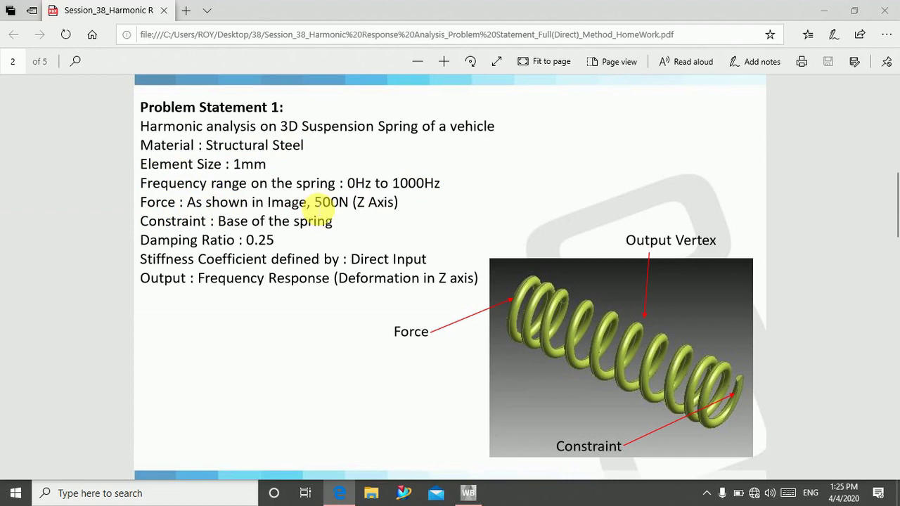
pyautogui.moveTo(313, 202); pyautogui.dragTo(349, 203)
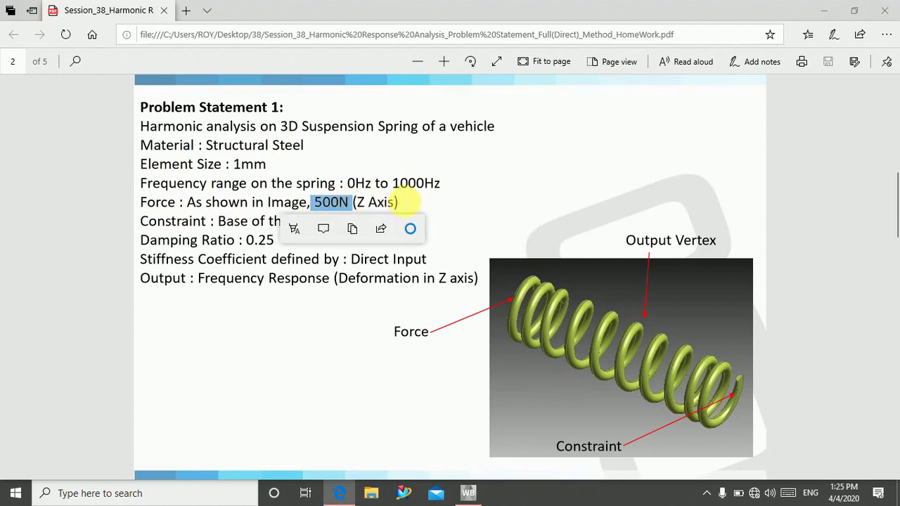
pyautogui.click(168, 223)
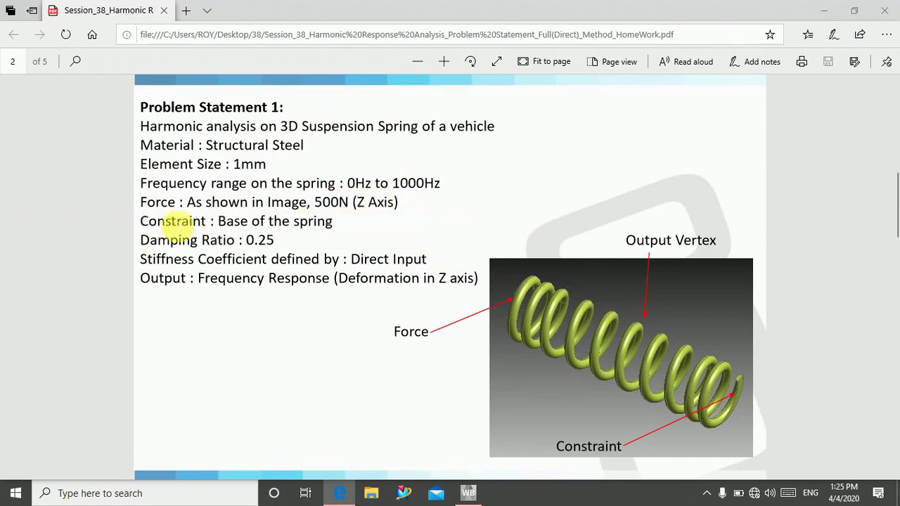
pyautogui.moveTo(228, 221); pyautogui.dragTo(353, 227)
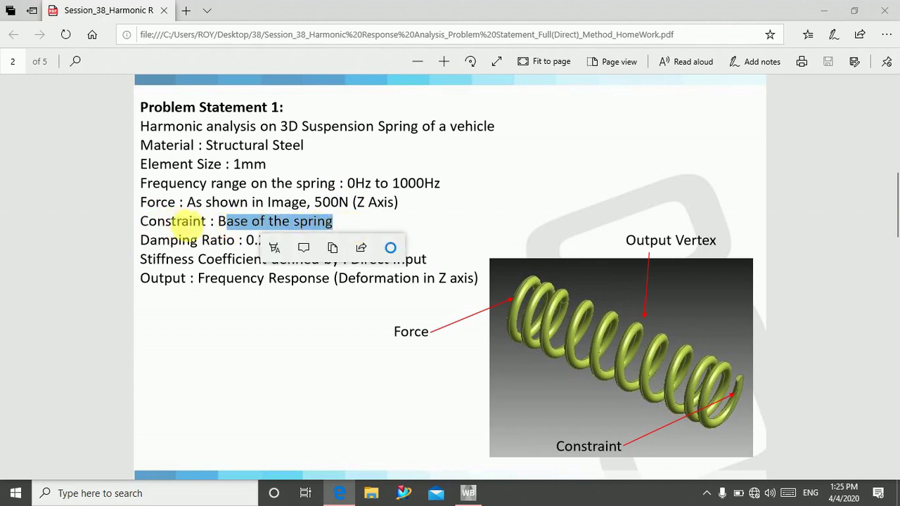
pyautogui.click(170, 240)
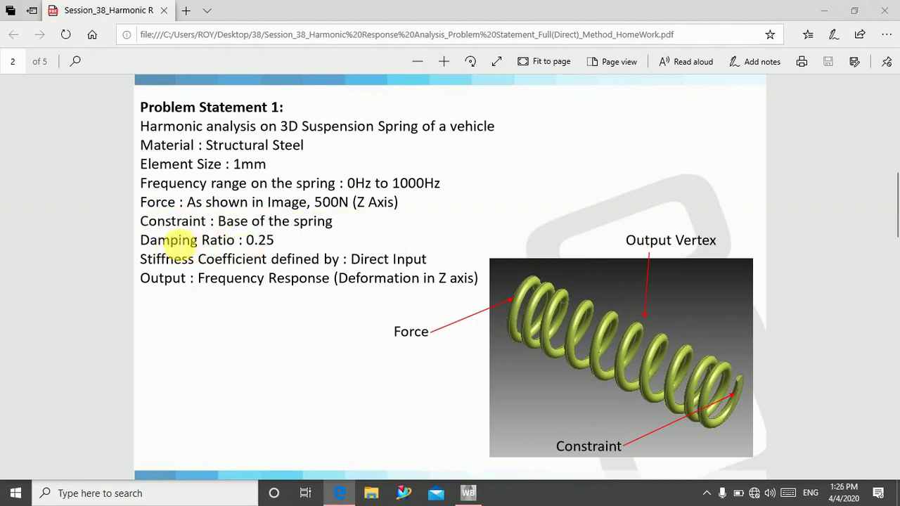
# Step: Highlight the 0.25 damping ratio and Frequency Response output, then switch to Workbench
pyautogui.doubleClick(255, 245)
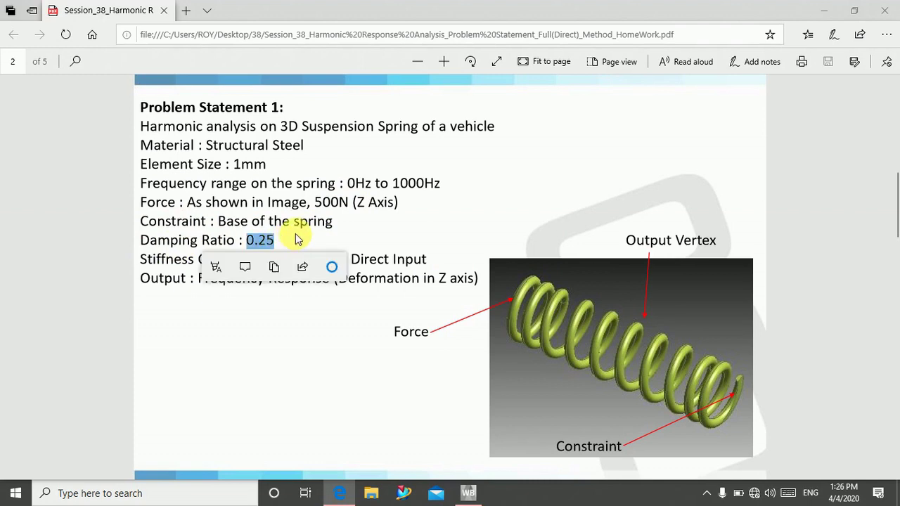
pyautogui.click(308, 217)
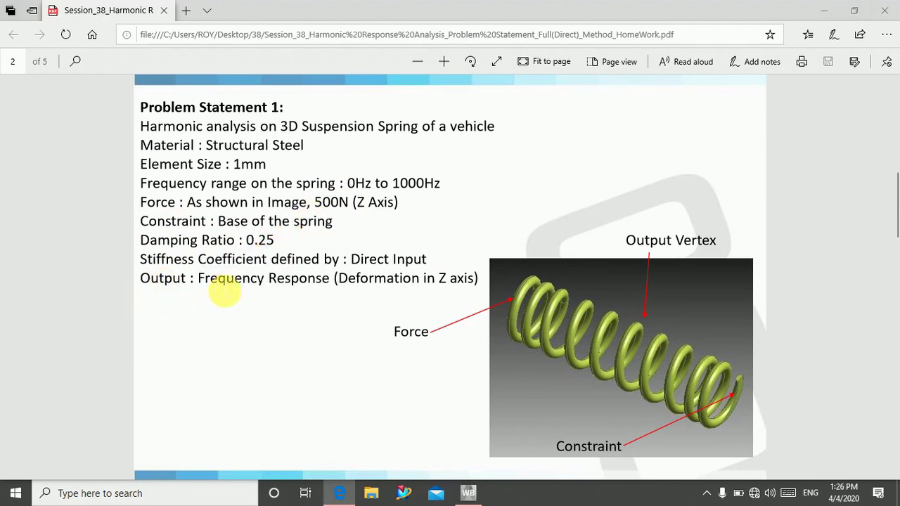
pyautogui.moveTo(201, 286); pyautogui.dragTo(475, 294)
pyautogui.click(271, 331)
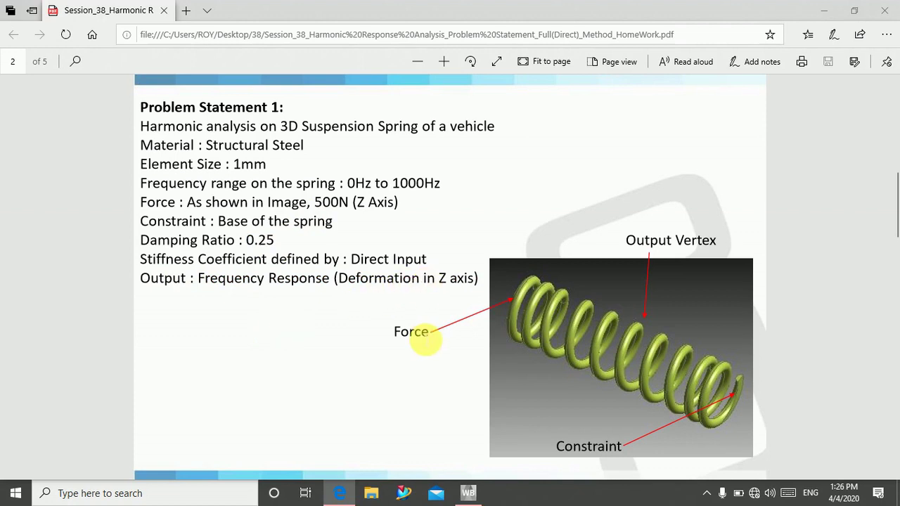
pyautogui.click(468, 493)
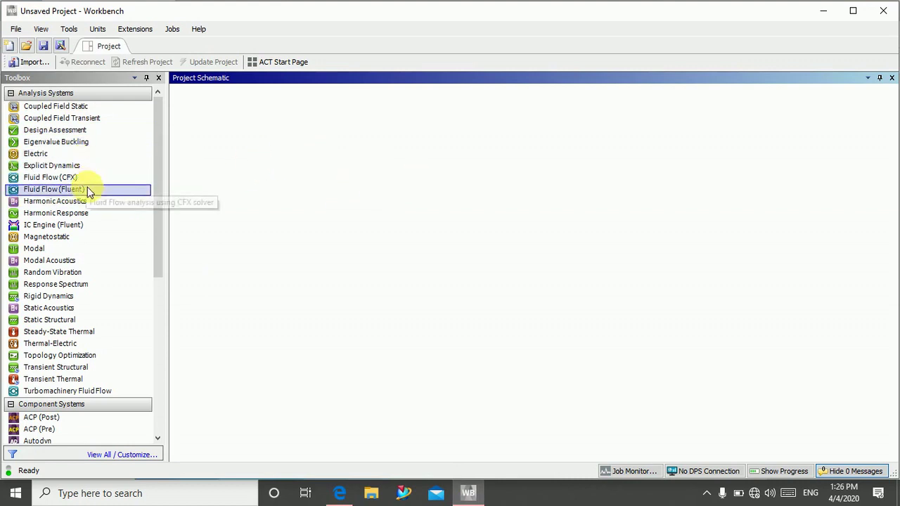
# Step: Place a Harmonic Response system from Analysis Systems into the Project Schematic with its default name
pyautogui.click(91, 214)
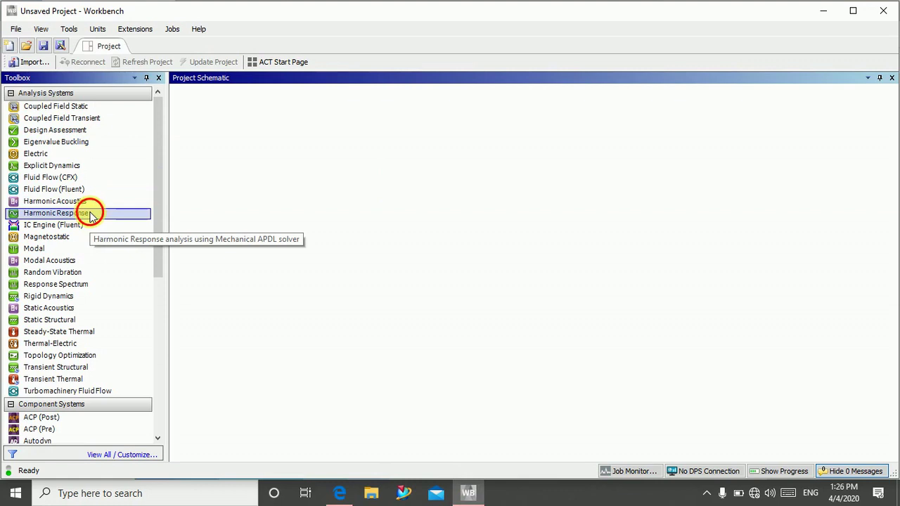
pyautogui.moveTo(91, 215); pyautogui.dragTo(352, 165)
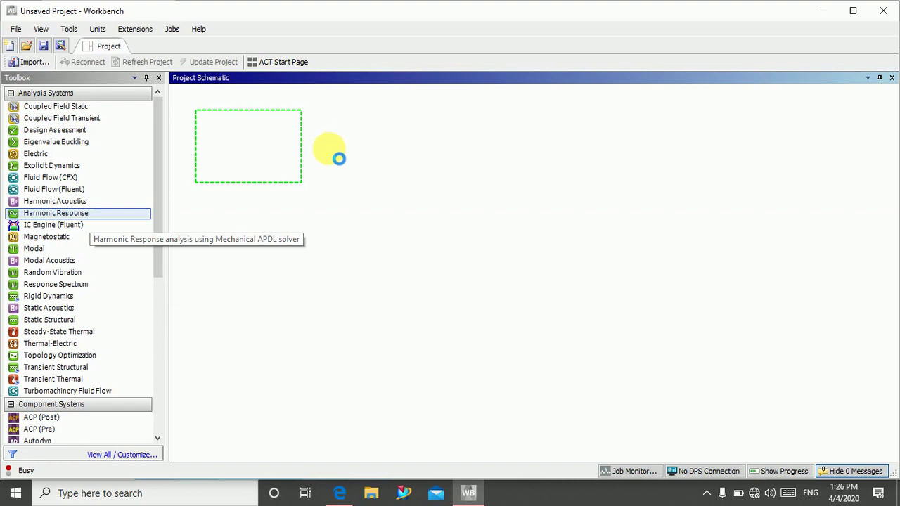
pyautogui.moveTo(338, 159); pyautogui.dragTo(294, 184)
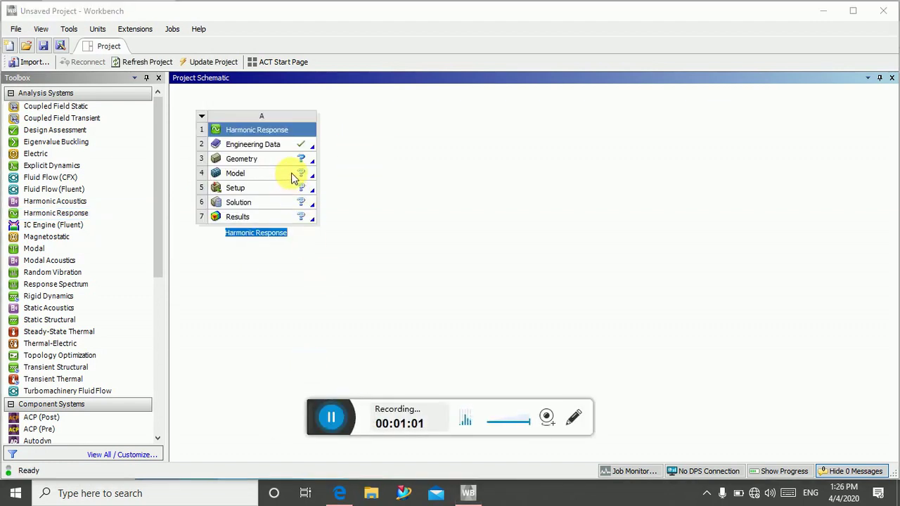
pyautogui.doubleClick(302, 162)
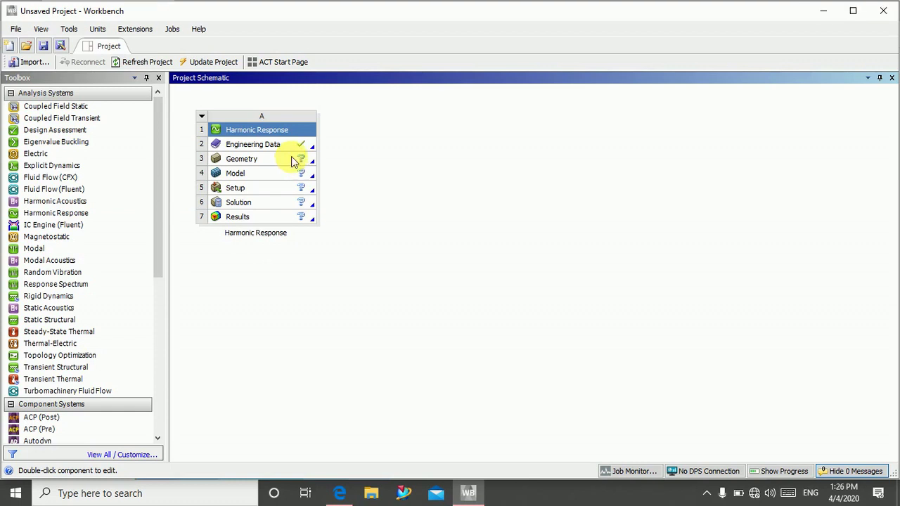
# Step: Import Spring.igs as the Harmonic Response system's geometry
pyautogui.click(291, 161)
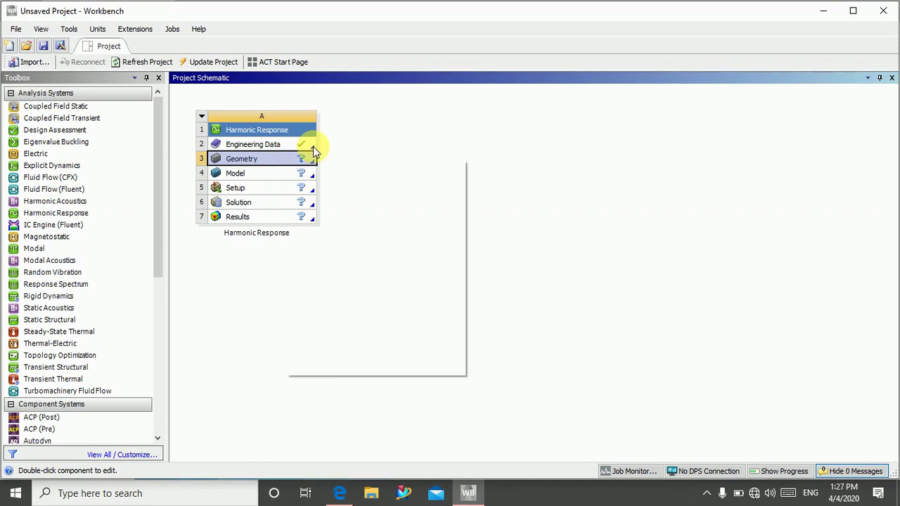
pyautogui.moveTo(372, 194)
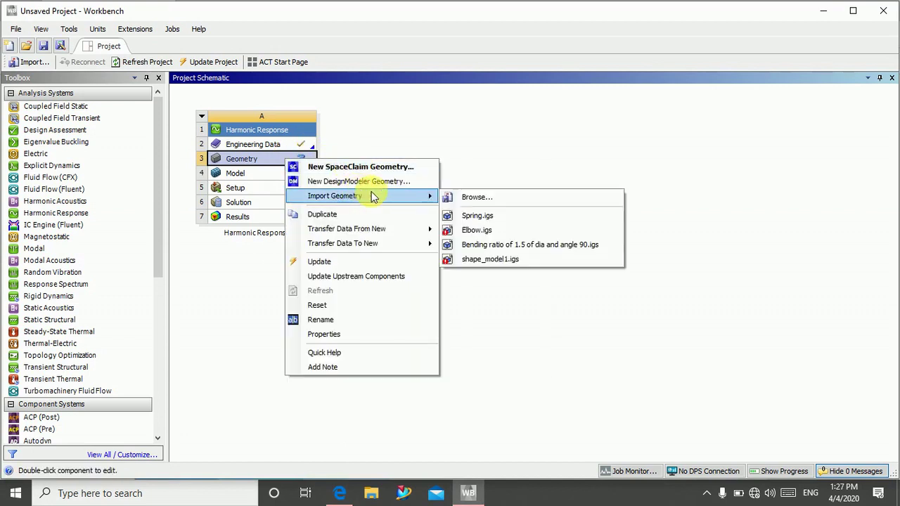
pyautogui.click(468, 198)
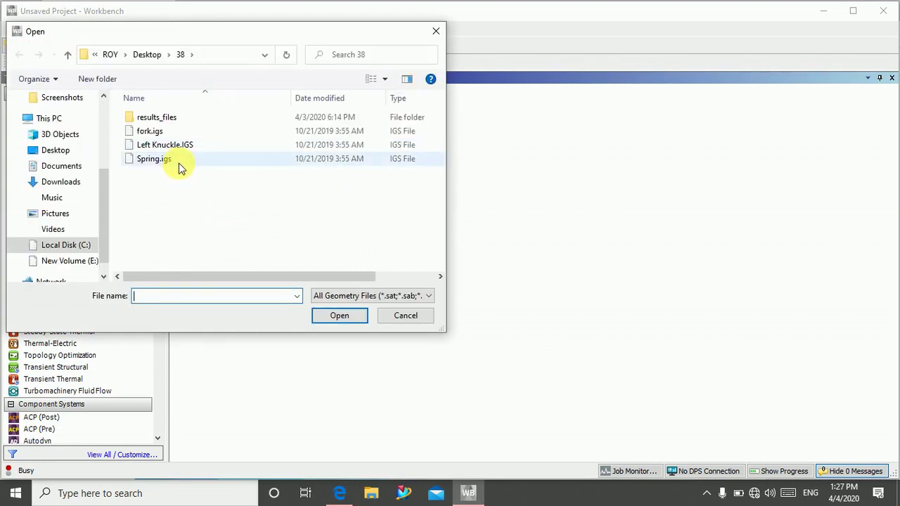
pyautogui.click(179, 166)
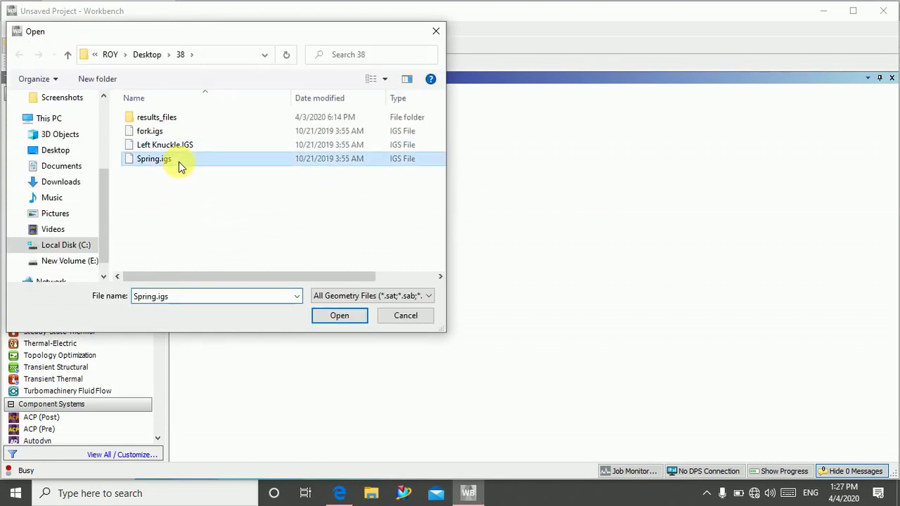
pyautogui.click(340, 325)
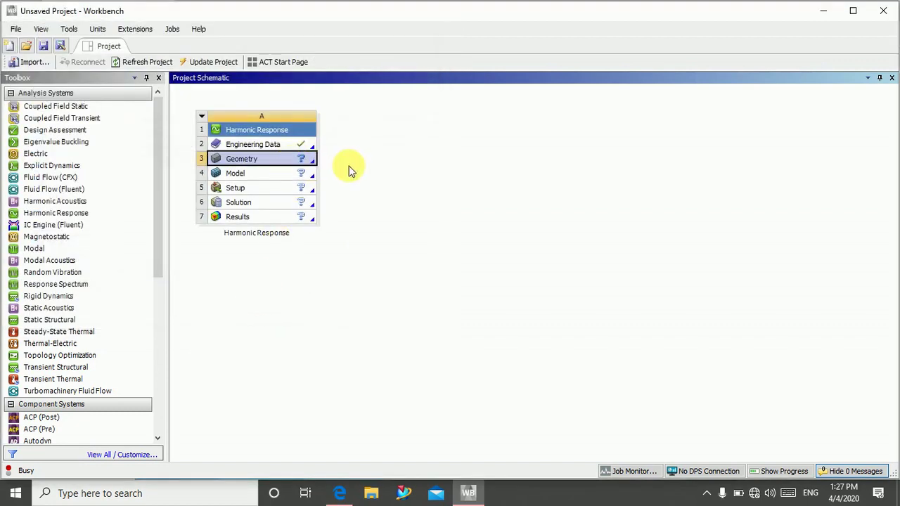
# Step: Launch Mechanical from the Model cell and bring its window with the spring forward
pyautogui.doubleClick(301, 174)
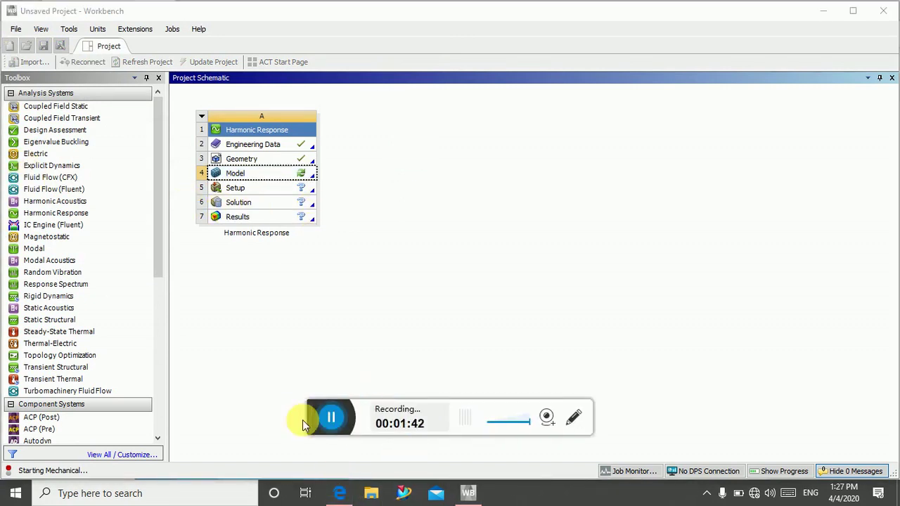
pyautogui.click(309, 422)
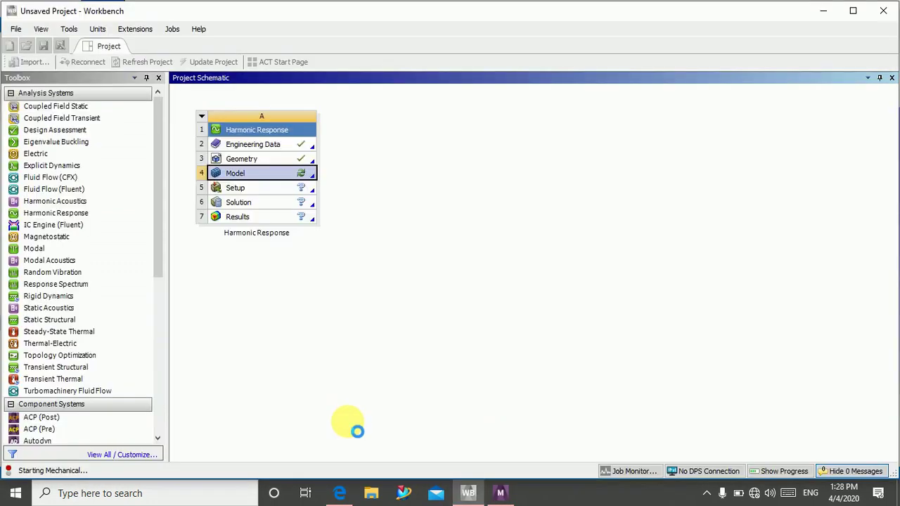
pyautogui.click(502, 493)
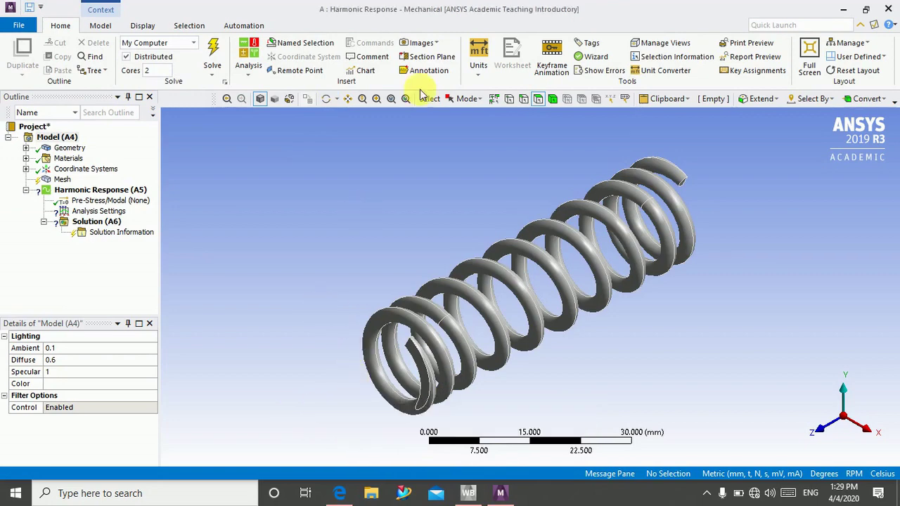
# Step: Set the mesh Element Size to 1 mm and Element Order to Linear
pyautogui.click(59, 181)
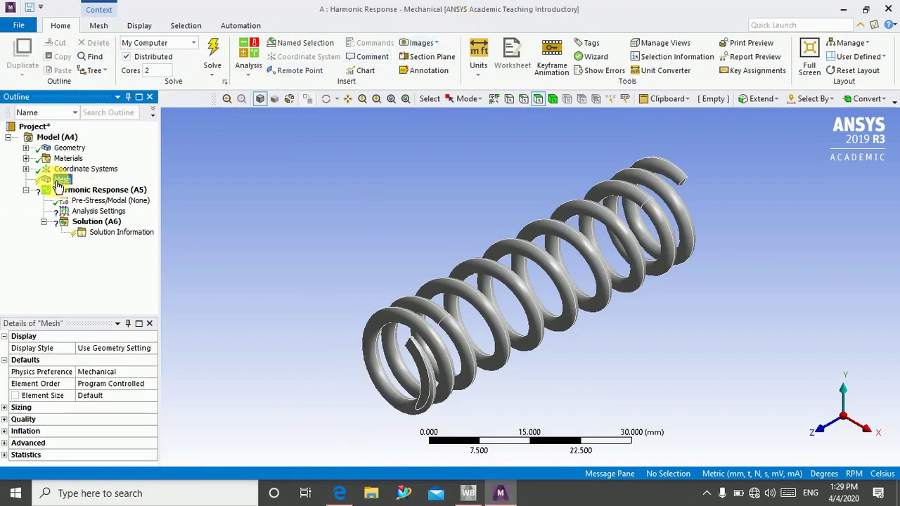
pyautogui.click(102, 397)
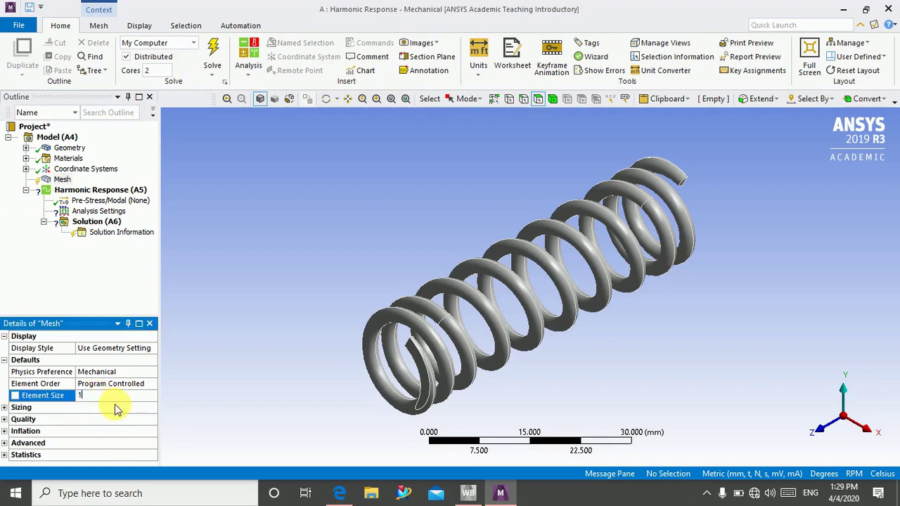
pyautogui.write('1')
pyautogui.click(141, 383)
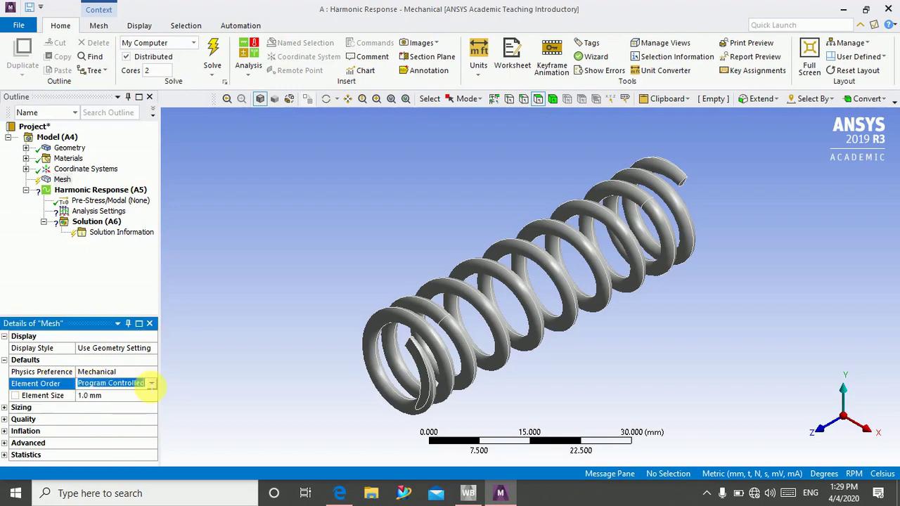
pyautogui.click(151, 383)
pyautogui.click(102, 403)
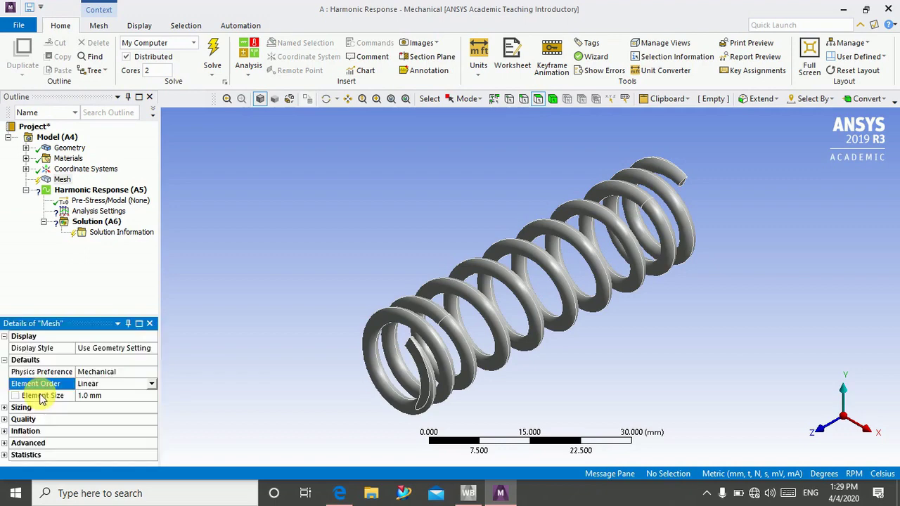
pyautogui.click(21, 396)
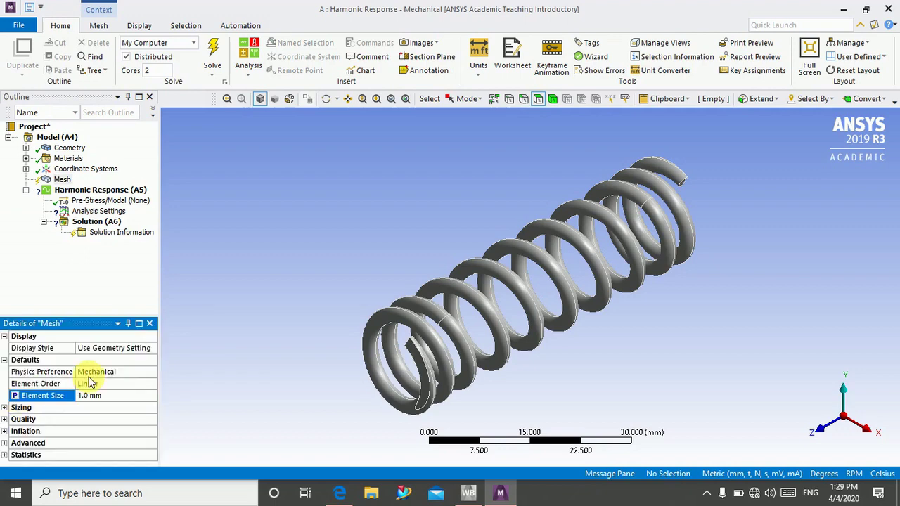
# Step: Generate the spring's mesh, then zoom and rotate to inspect the meshed coils
pyautogui.rightClick(44, 181)
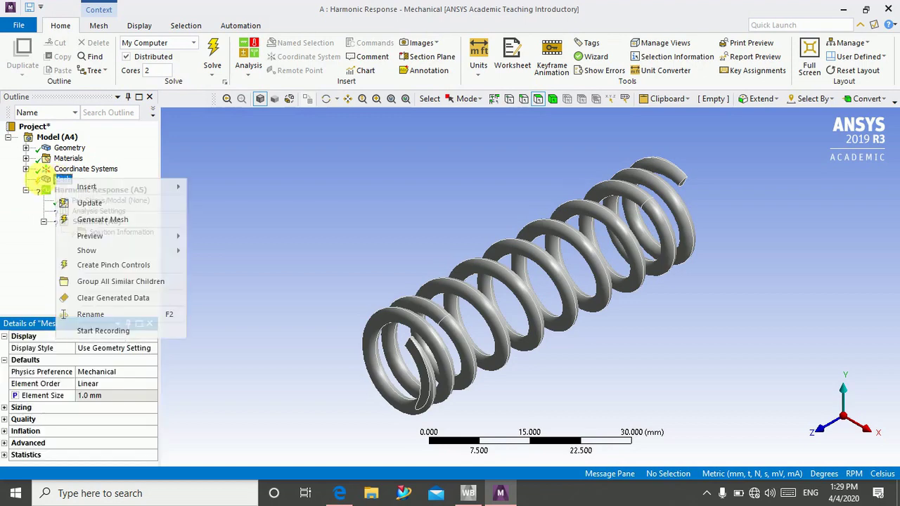
pyautogui.click(103, 219)
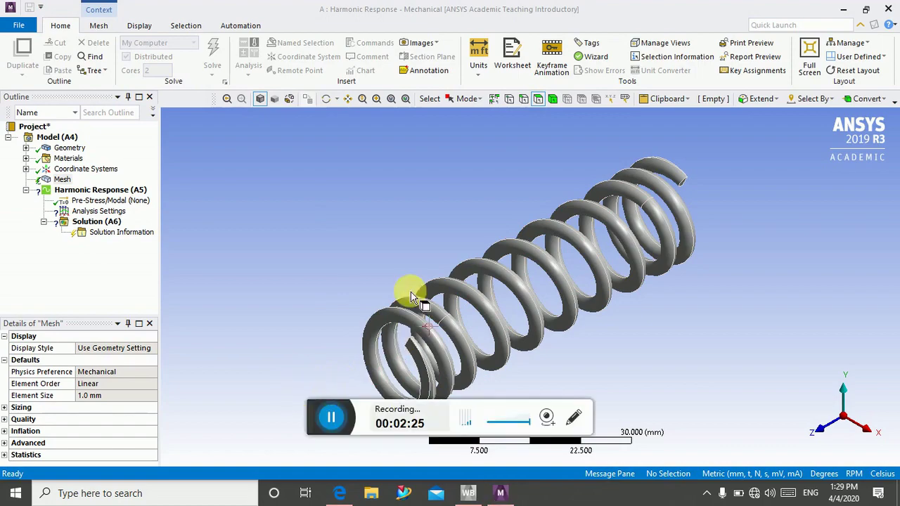
pyautogui.click(332, 419)
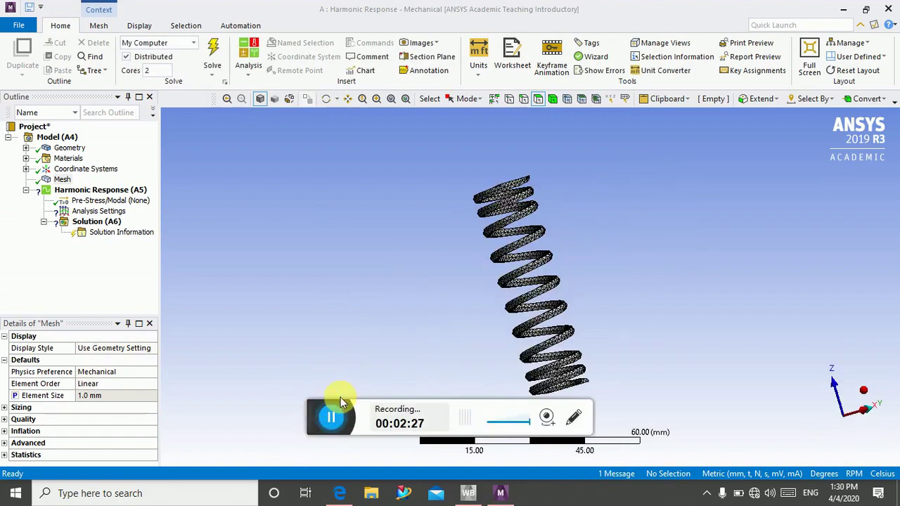
pyautogui.scroll(3, 517, 337)
pyautogui.scroll(4, 516, 320)
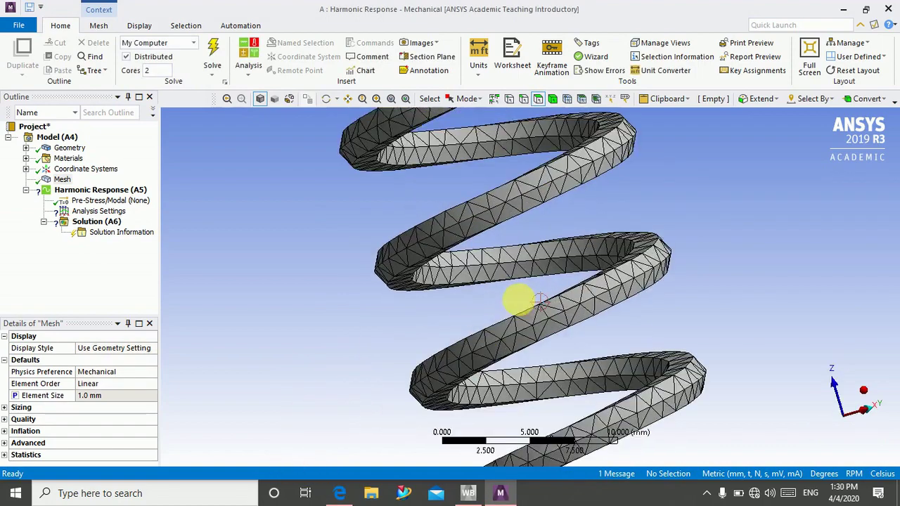
pyautogui.scroll(-6, 518, 295)
pyautogui.moveTo(518, 287); pyautogui.dragTo(636, 303, button='middle')
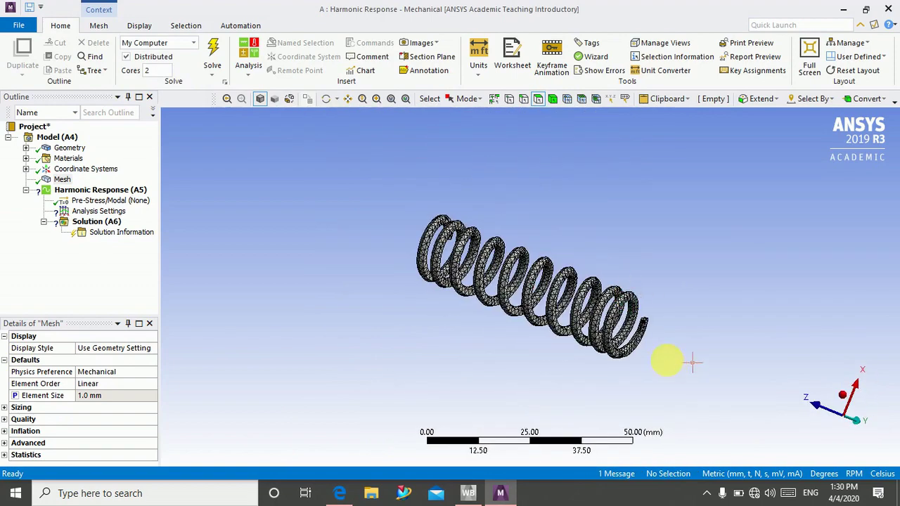
pyautogui.scroll(2, 735, 371)
pyautogui.moveTo(562, 288); pyautogui.dragTo(509, 204, button='middle')
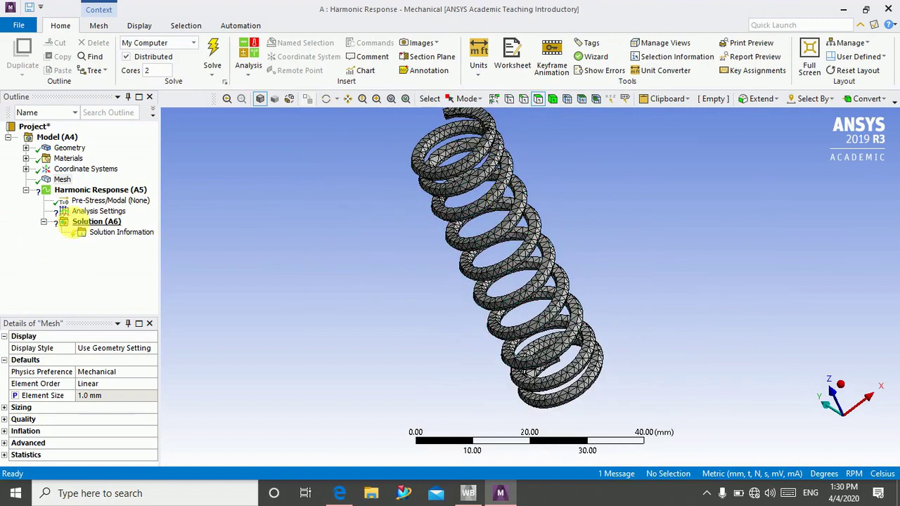
# Step: Set the frequency Range Maximum to 1000 Hz and Cluster Results to Yes
pyautogui.click(86, 212)
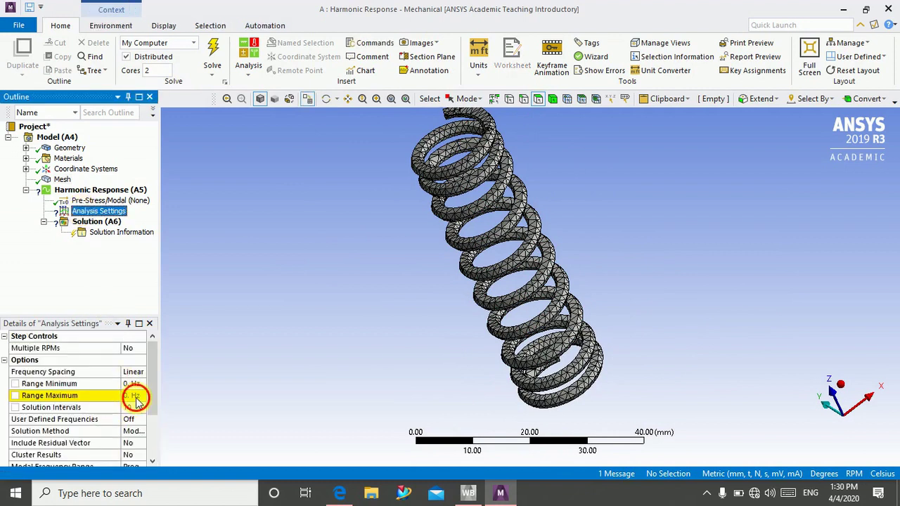
pyautogui.click(134, 396)
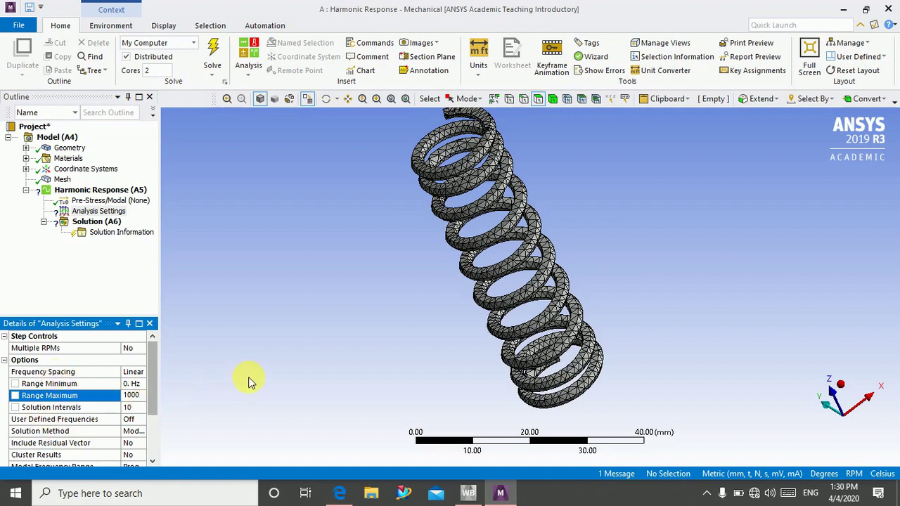
pyautogui.click(306, 417)
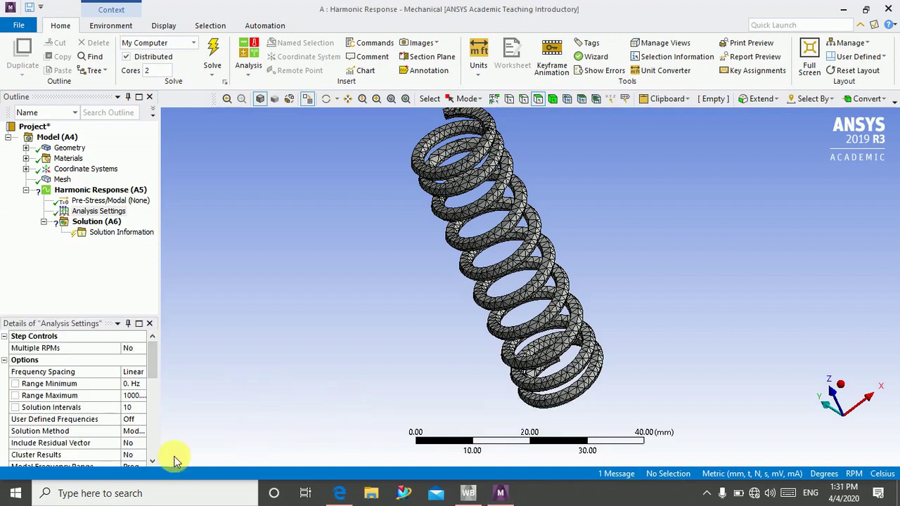
pyautogui.scroll(-1, 113, 419)
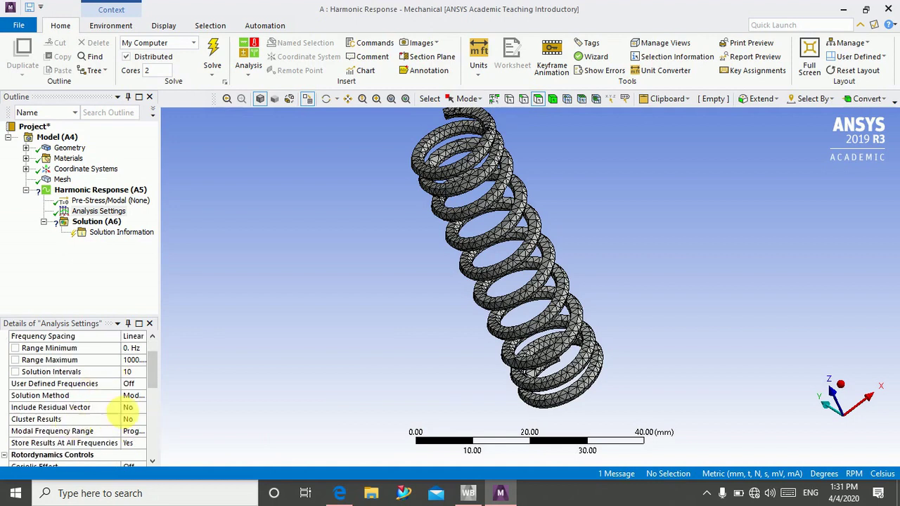
pyautogui.click(136, 421)
pyautogui.click(142, 420)
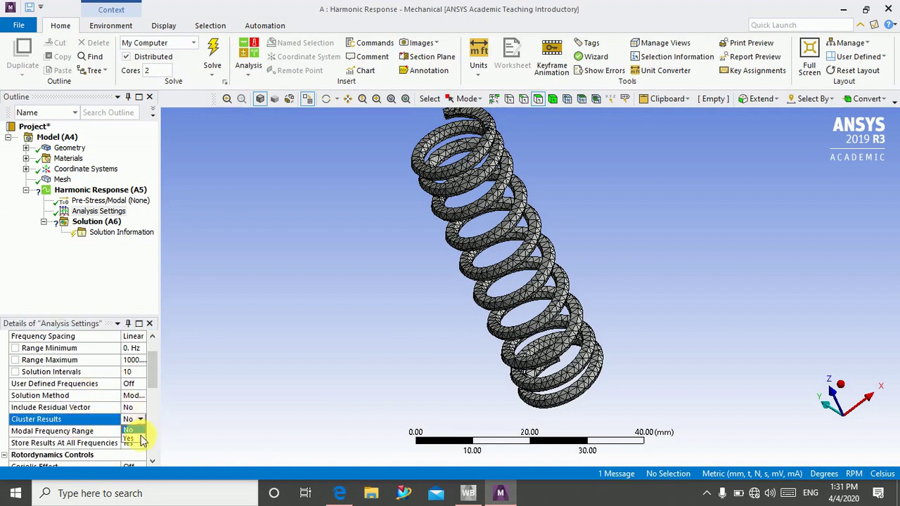
pyautogui.click(134, 431)
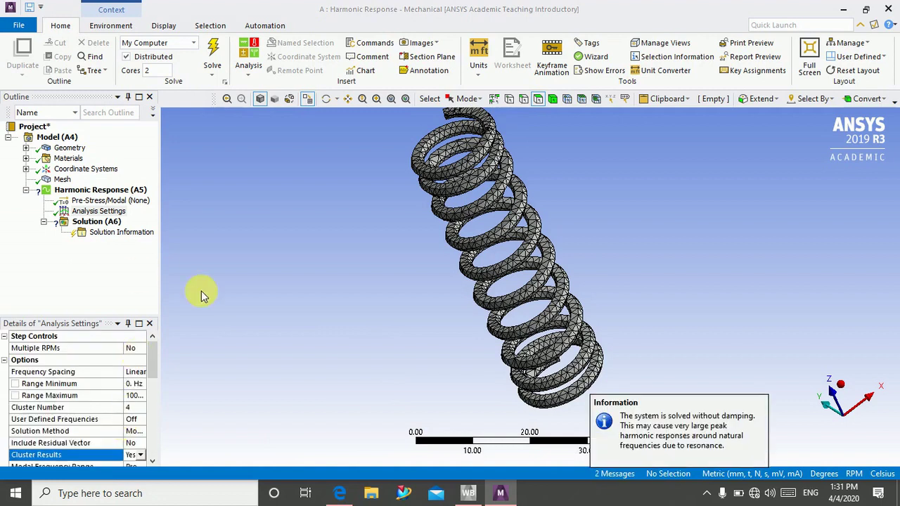
# Step: Enter 0.25 as the harmonic analysis Damping Ratio
pyautogui.scroll(-2, 98, 422)
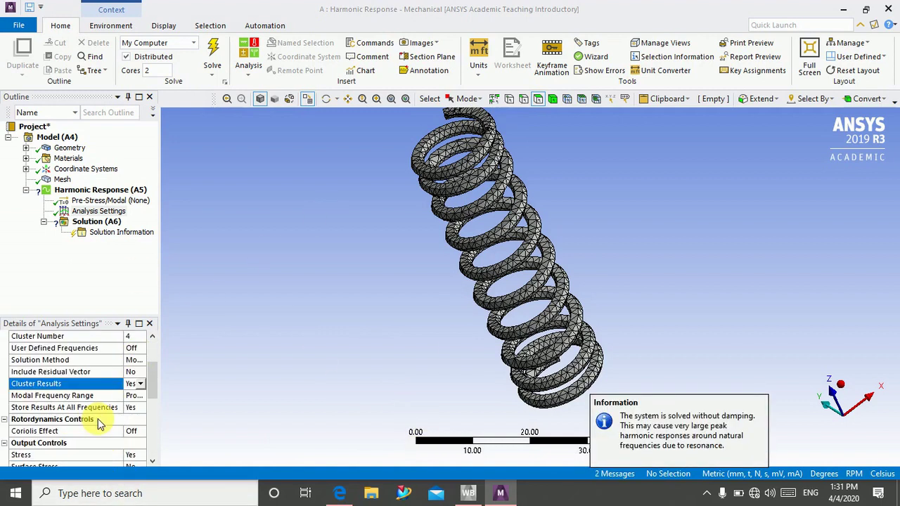
pyautogui.scroll(-3, 69, 415)
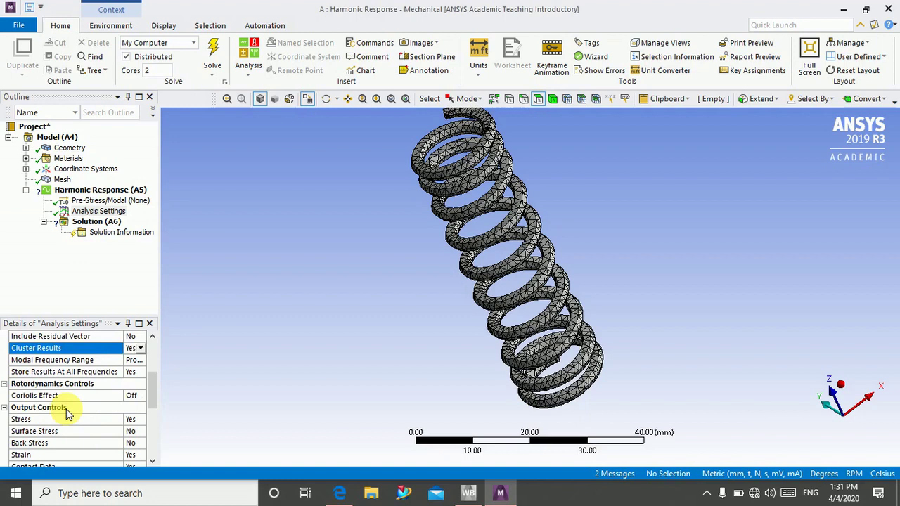
pyautogui.scroll(-2, 69, 415)
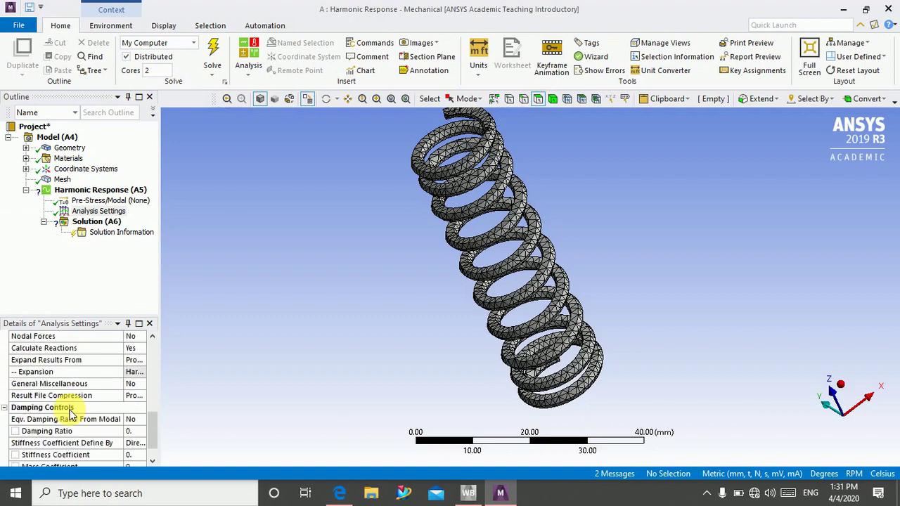
pyautogui.scroll(-1, 94, 415)
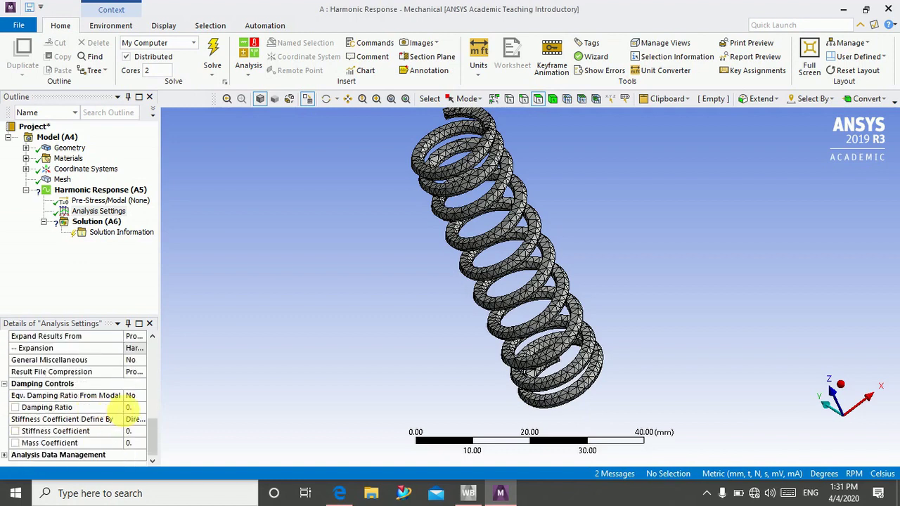
pyautogui.click(141, 410)
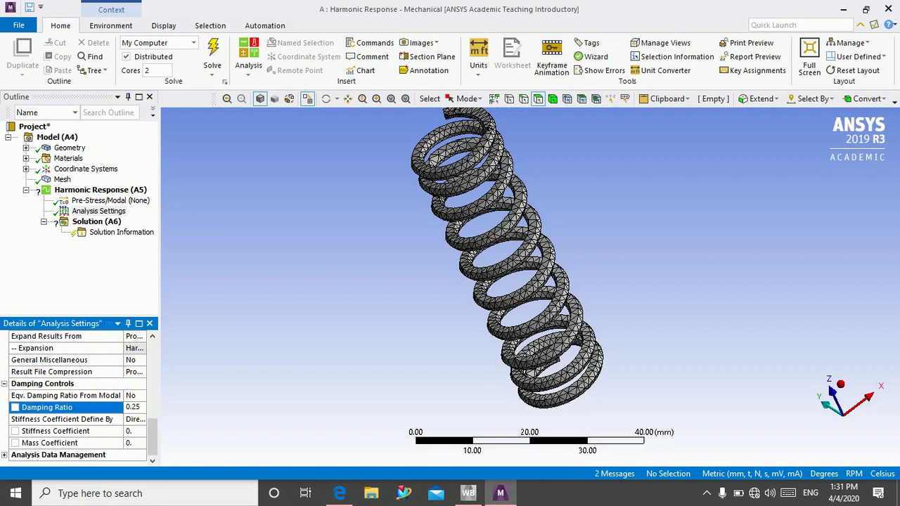
pyautogui.click(106, 407)
pyautogui.click(320, 420)
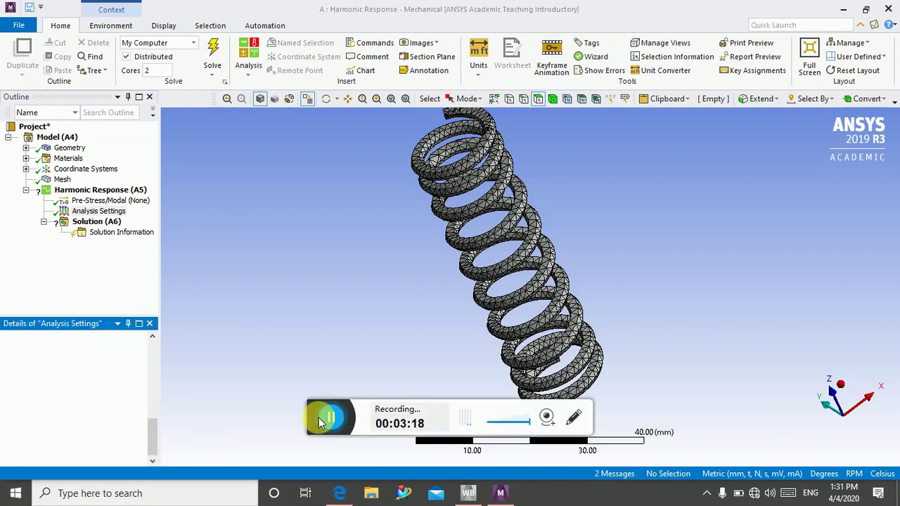
pyautogui.click(334, 421)
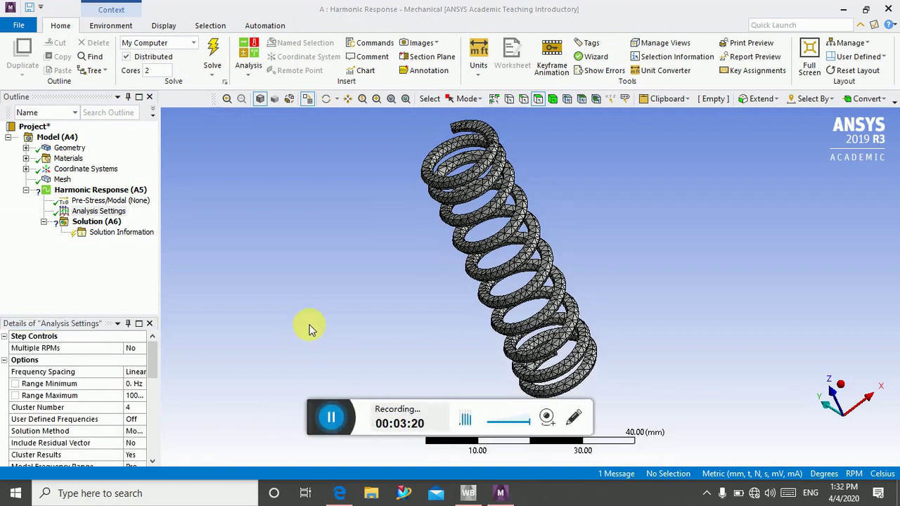
pyautogui.click(85, 190)
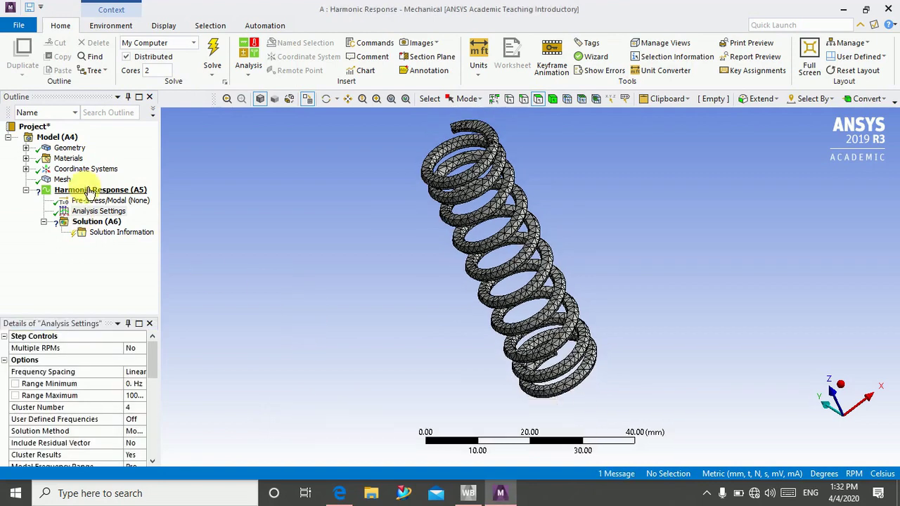
# Step: Add a Fixed Support on the spring's bottom end face
pyautogui.rightClick(85, 190)
pyautogui.moveTo(125, 192)
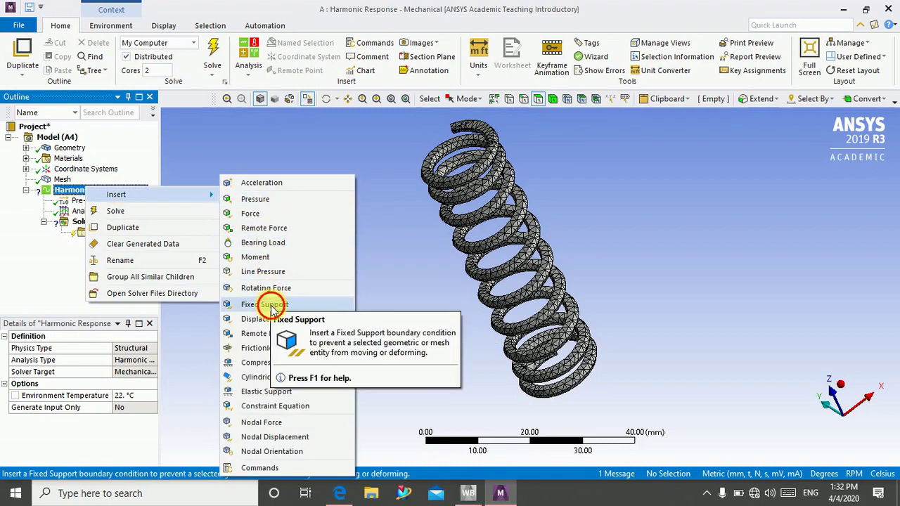
pyautogui.click(270, 306)
pyautogui.moveTo(669, 323); pyautogui.dragTo(561, 368, button='middle')
pyautogui.click(561, 368)
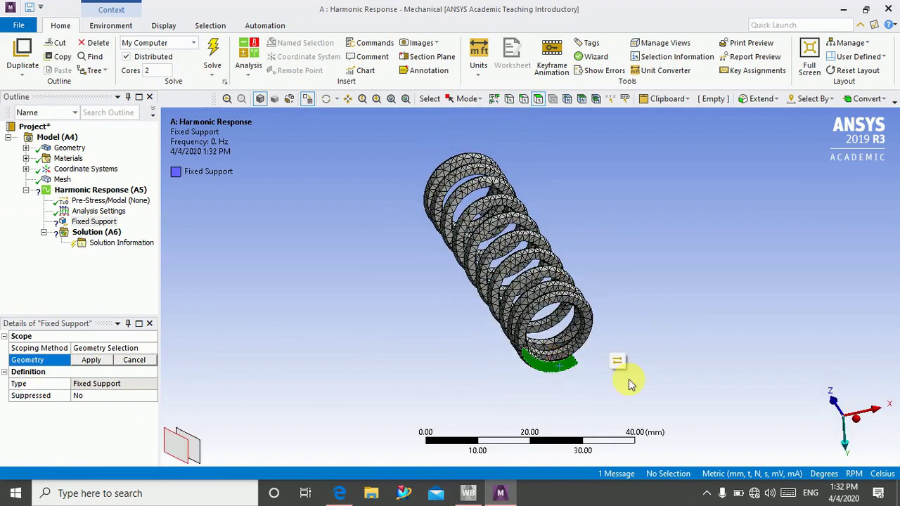
pyautogui.click(93, 360)
pyautogui.moveTo(518, 352); pyautogui.dragTo(577, 352, button='middle')
# Step: Insert a Force under Harmonic Response scoped to the spring's top end face
pyautogui.click(78, 190)
pyautogui.rightClick(75, 190)
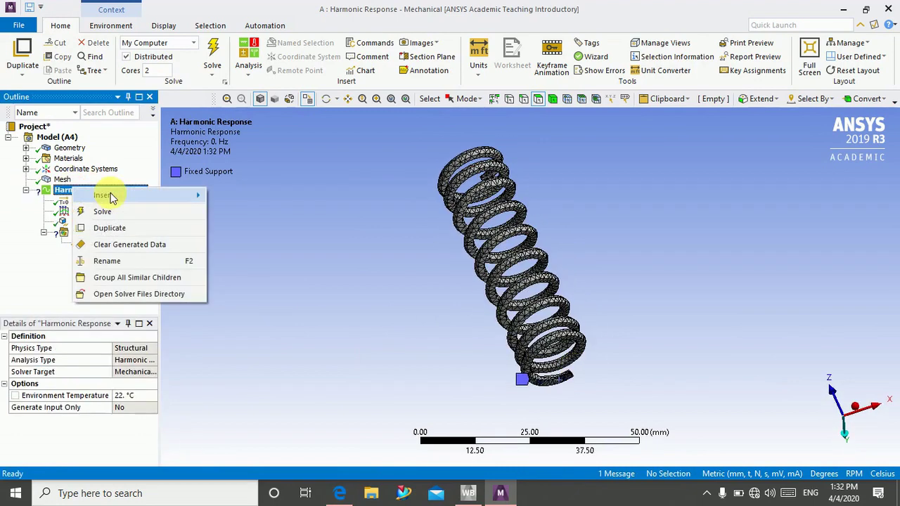
pyautogui.moveTo(111, 198)
pyautogui.click(239, 214)
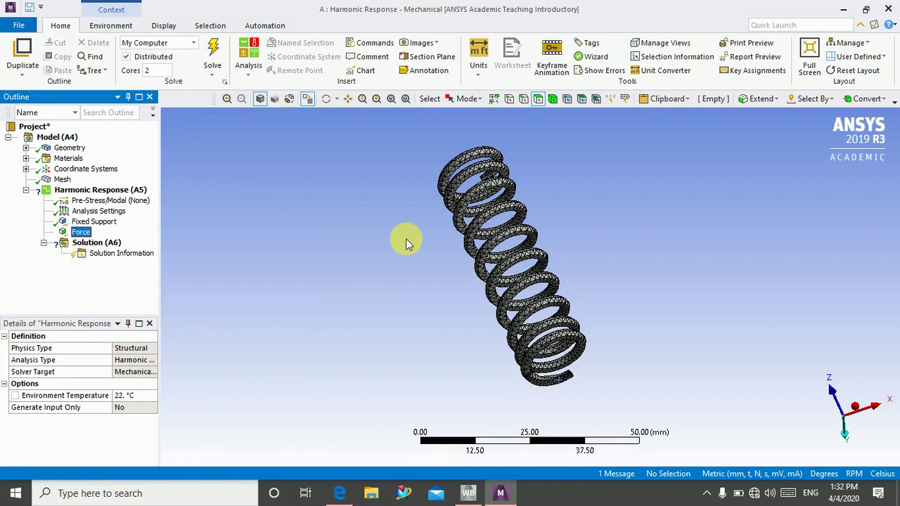
pyautogui.moveTo(295, 307); pyautogui.dragTo(503, 176, button='middle')
pyautogui.click(503, 176)
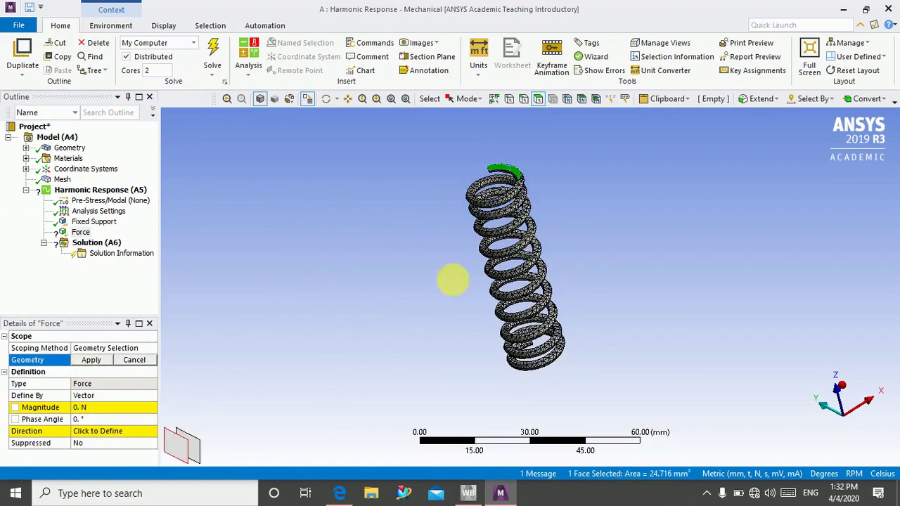
pyautogui.click(92, 361)
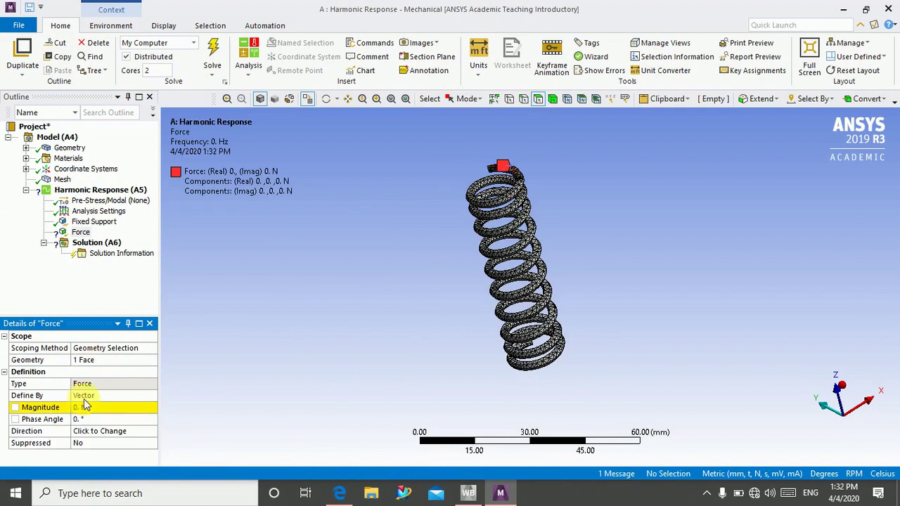
# Step: Define the force by Components with a Z Component of -500 N
pyautogui.click(104, 395)
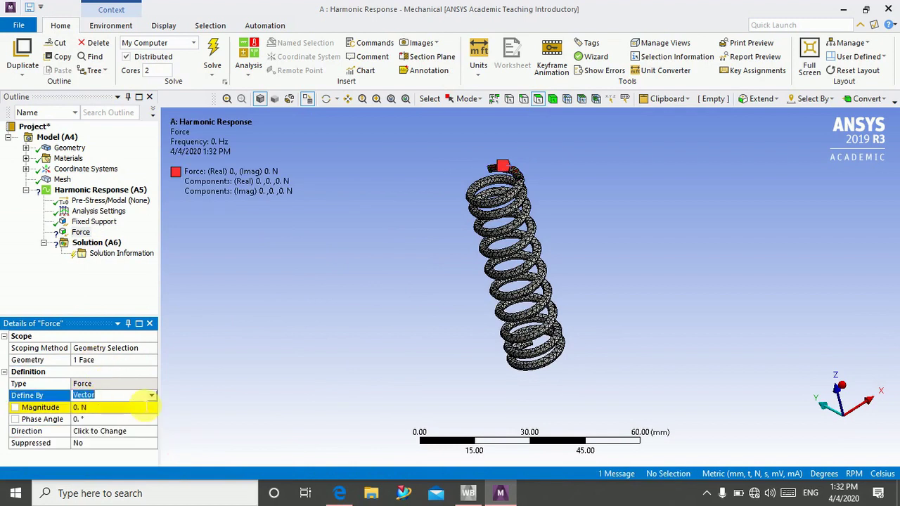
pyautogui.click(150, 396)
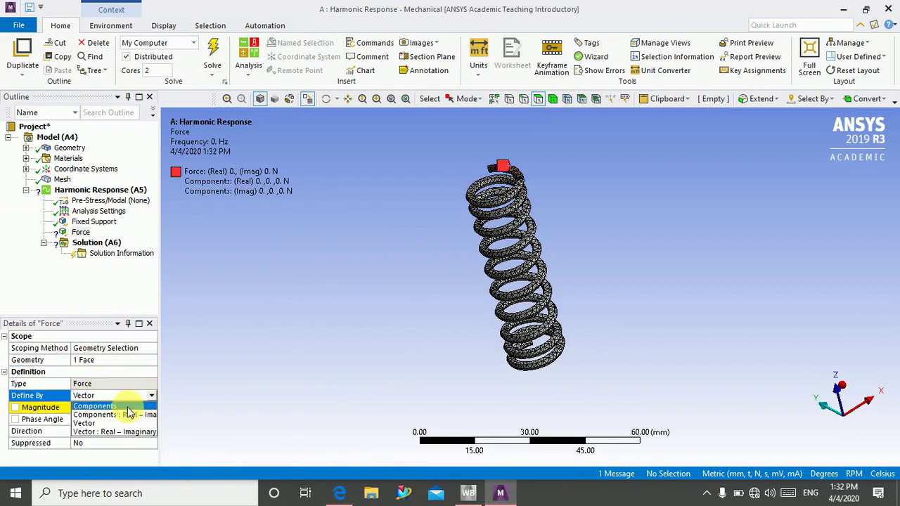
pyautogui.click(129, 412)
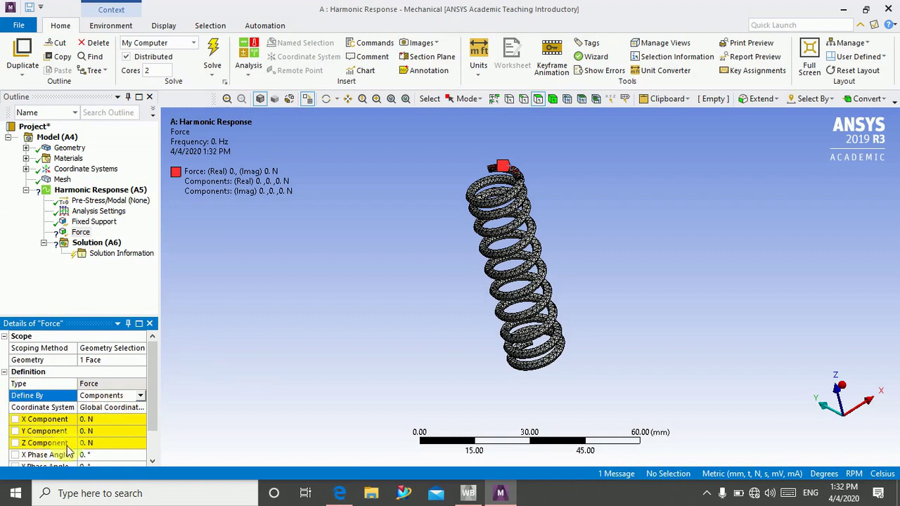
pyautogui.click(107, 445)
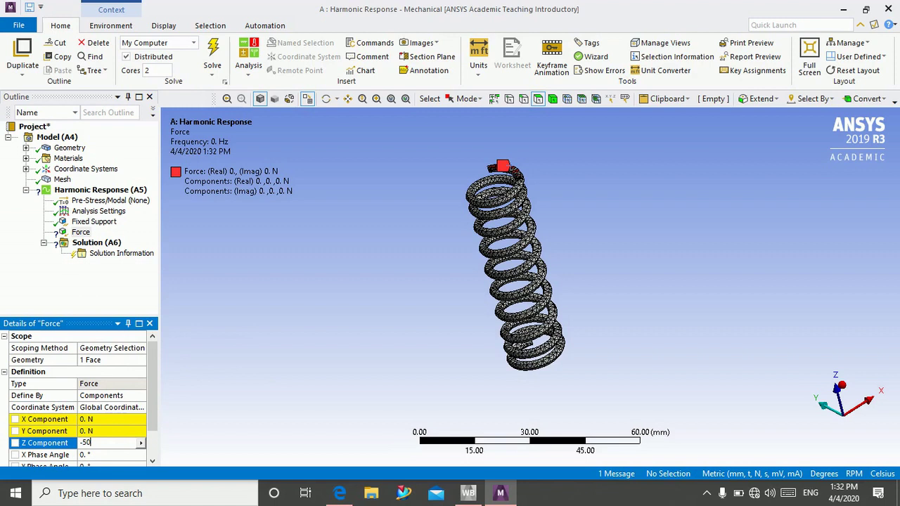
pyautogui.click(31, 450)
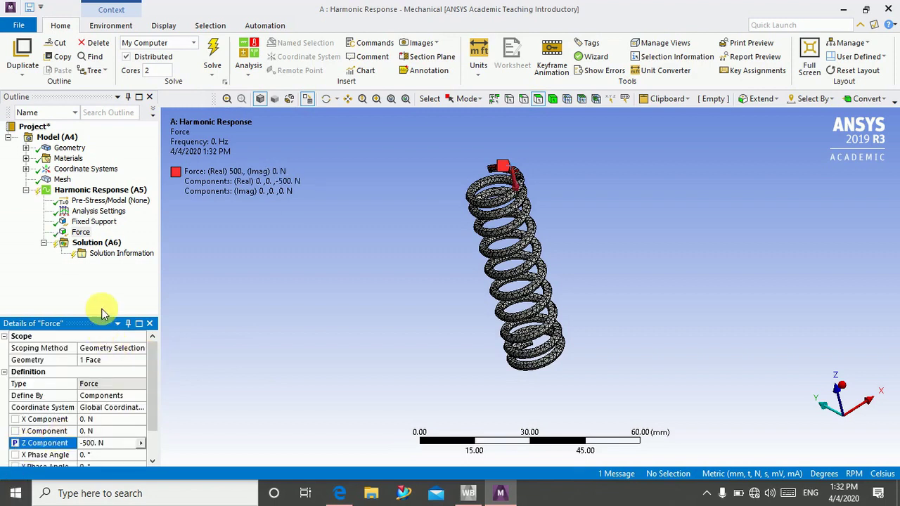
pyautogui.click(94, 244)
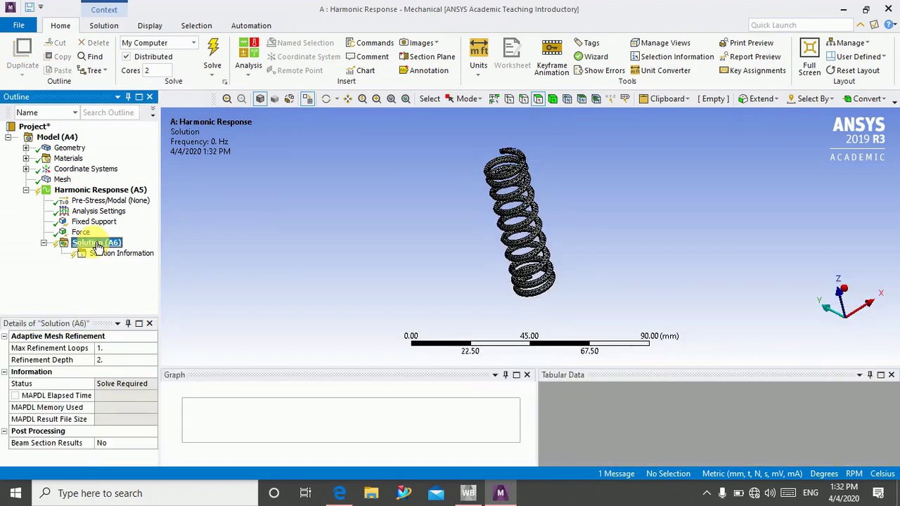
# Step: Insert a Frequency Response Deformation result under Solution, scoped to one node on the spring's side
pyautogui.rightClick(97, 244)
pyautogui.moveTo(119, 249)
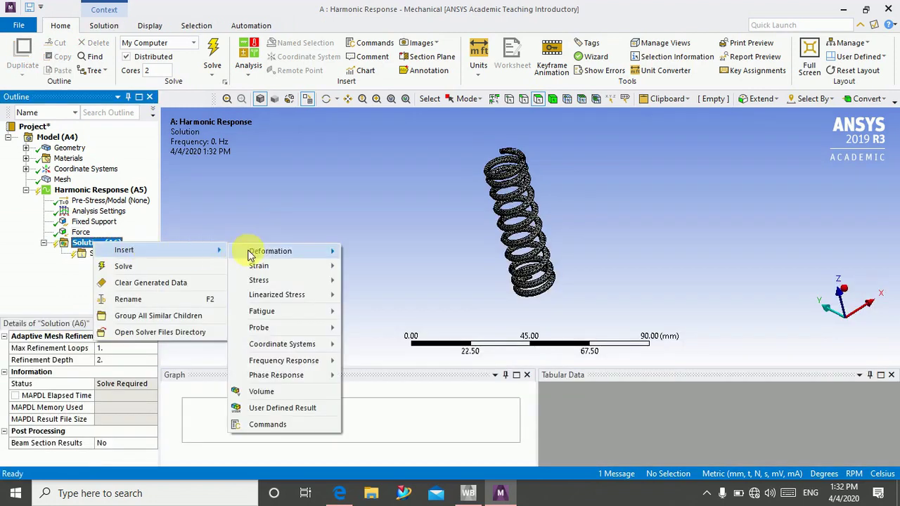
pyautogui.moveTo(285, 272)
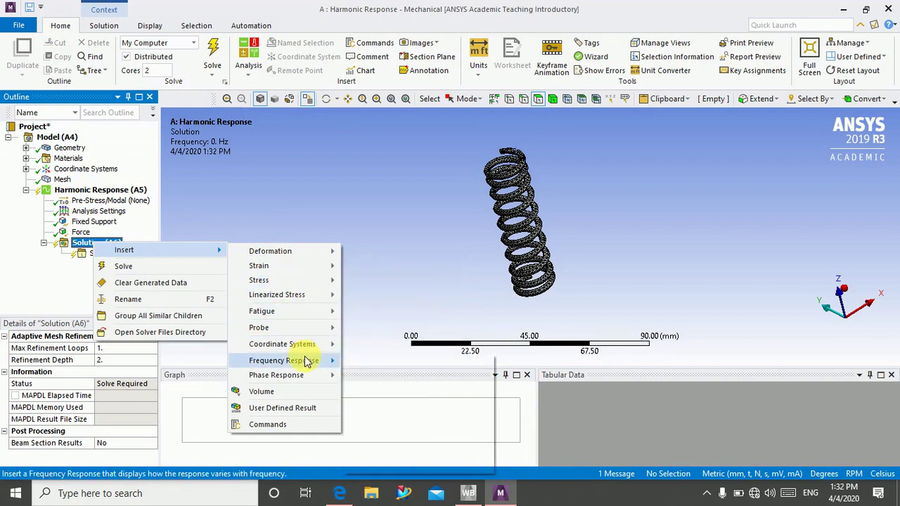
pyautogui.moveTo(307, 362)
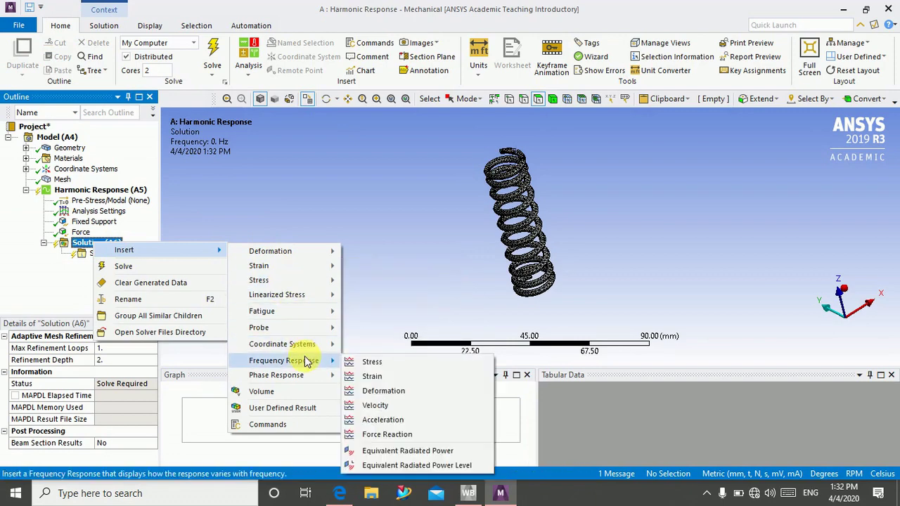
pyautogui.click(405, 396)
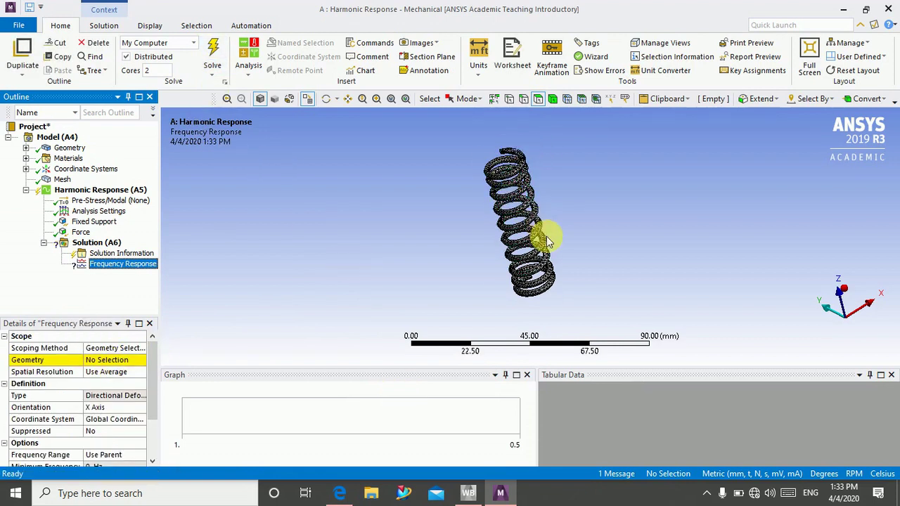
pyautogui.scroll(3, 538, 231)
pyautogui.click(567, 98)
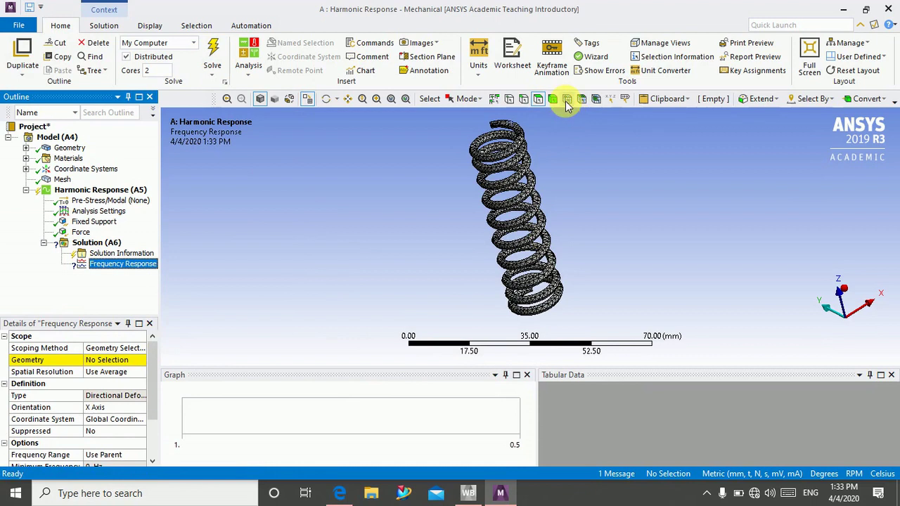
pyautogui.click(540, 238)
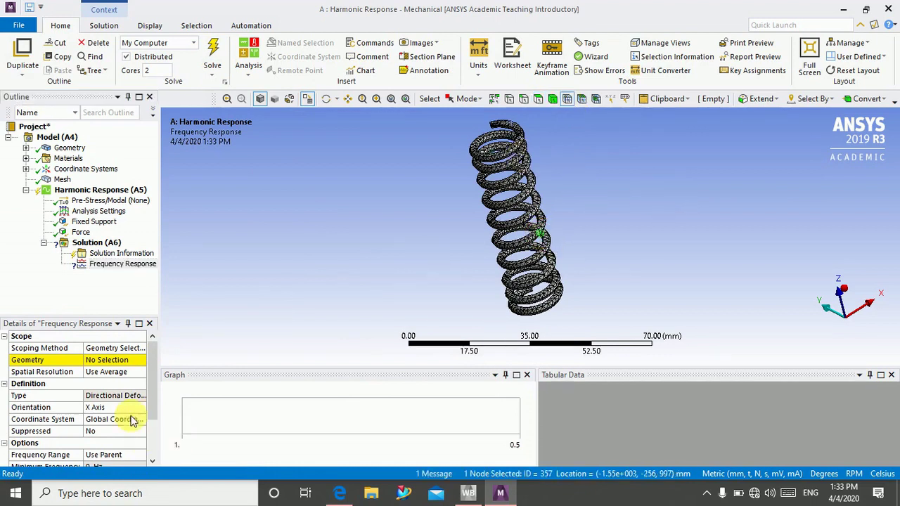
pyautogui.click(111, 360)
pyautogui.click(110, 361)
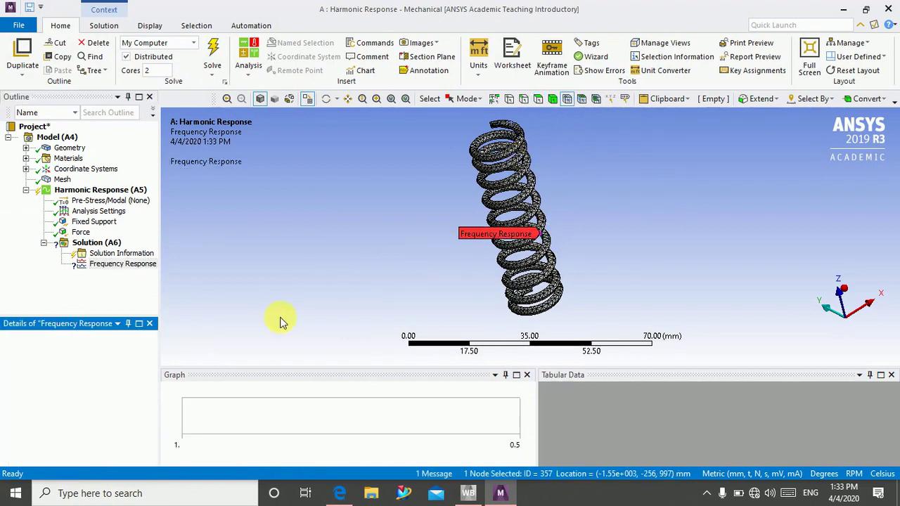
# Step: Solve the harmonic analysis and display the Frequency Response plot peaking at 58.848 mm near 67.583 Hz
pyautogui.click(211, 55)
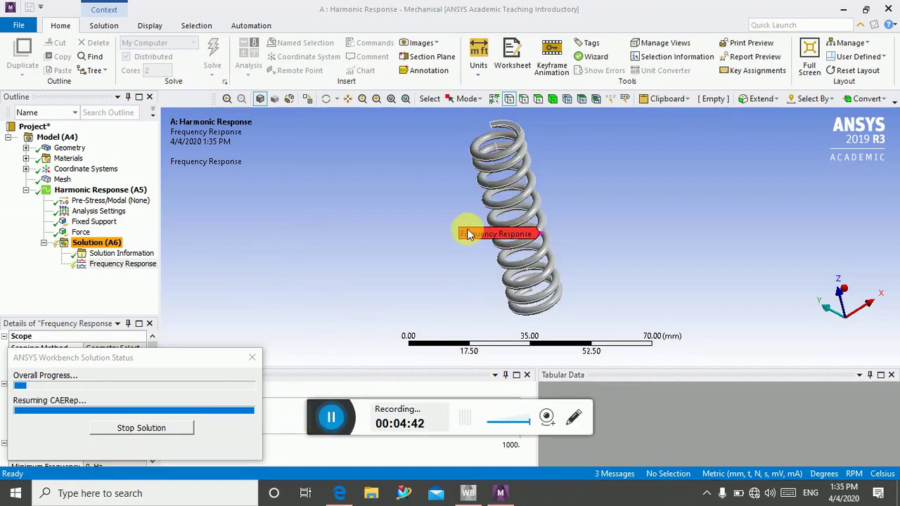
pyautogui.click(334, 422)
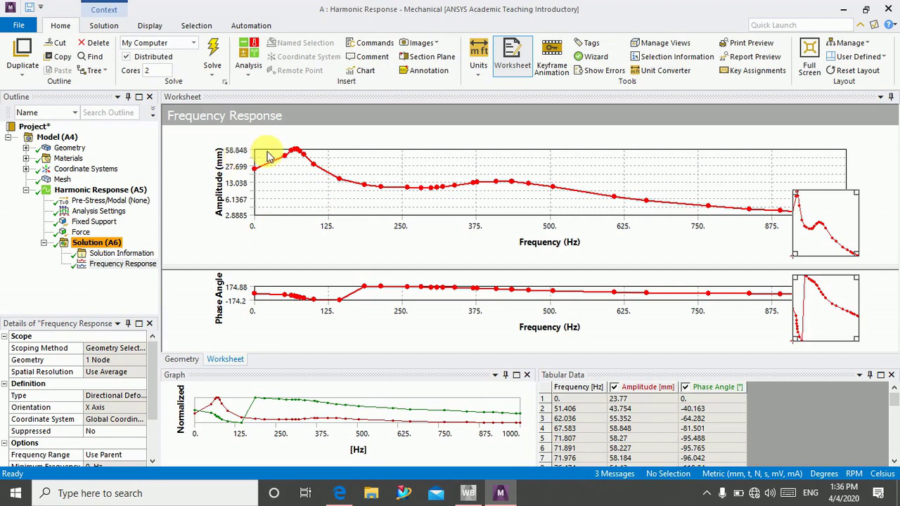
# Step: Check the 58.848 mm peak at 67.583 Hz in Tabular Data, then view the Solution (A6) summary
pyautogui.scroll(-3, 608, 441)
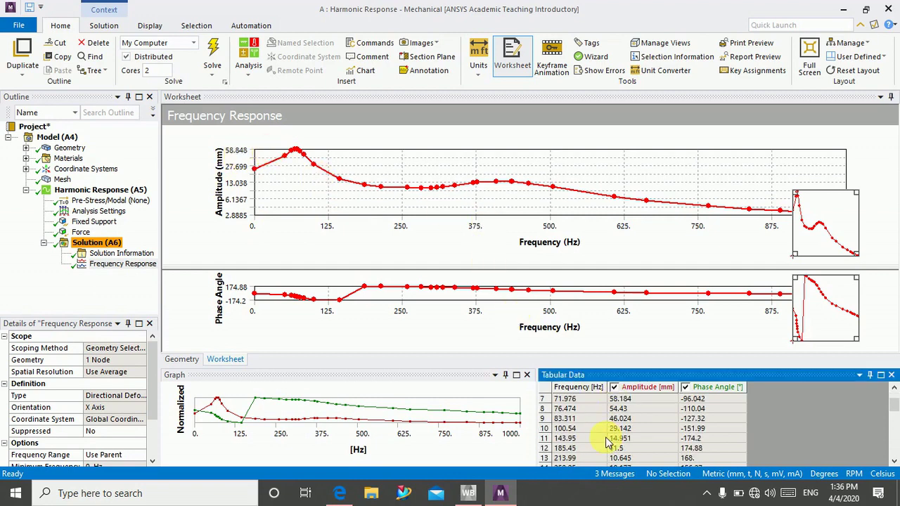
pyautogui.scroll(3, 608, 441)
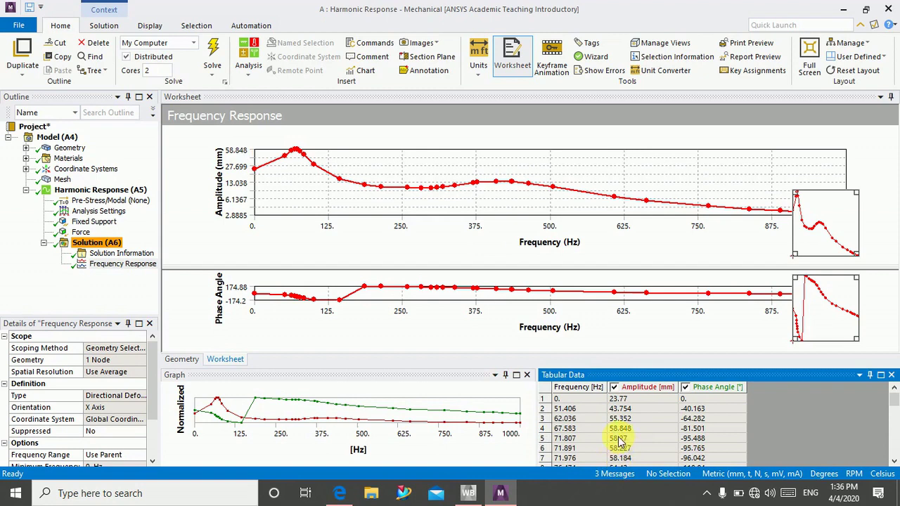
pyautogui.click(617, 429)
pyautogui.click(577, 431)
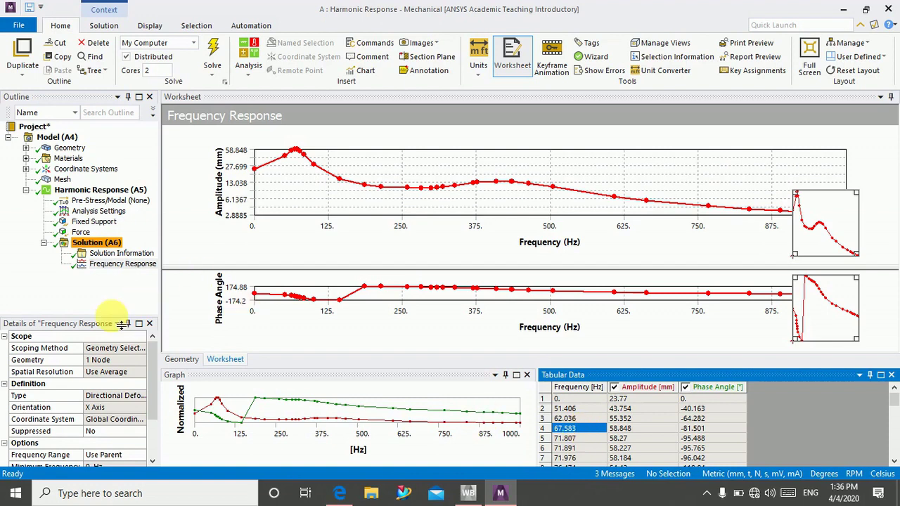
pyautogui.click(123, 264)
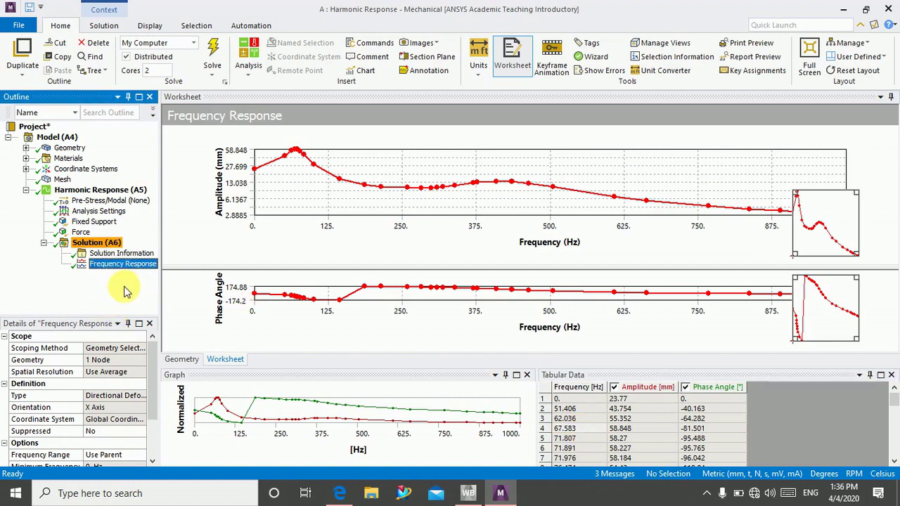
# Step: Insert a Total Deformation result under Solution and solve it
pyautogui.click(92, 242)
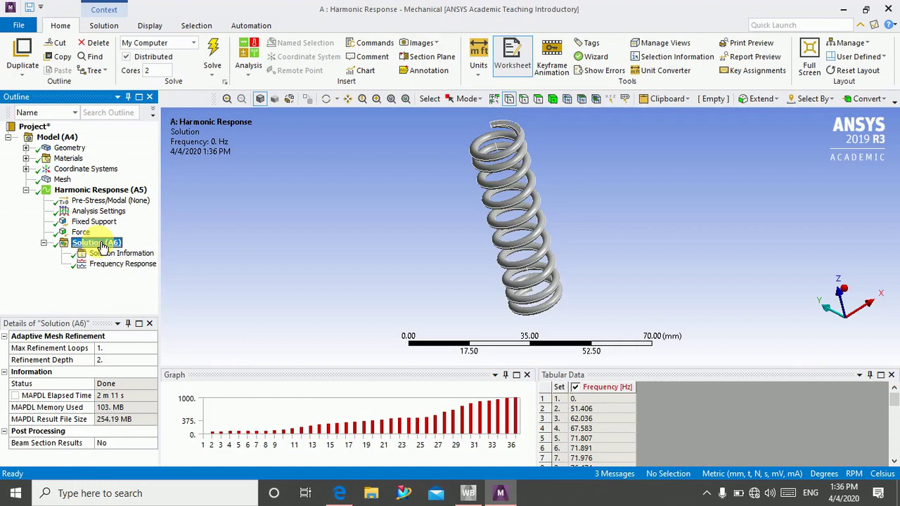
pyautogui.rightClick(98, 246)
pyautogui.moveTo(181, 250)
pyautogui.moveTo(301, 251)
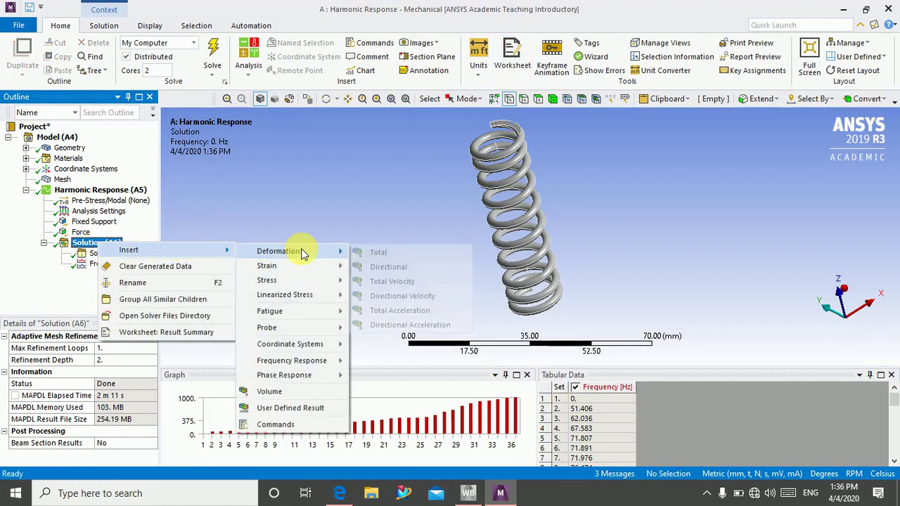
pyautogui.click(402, 254)
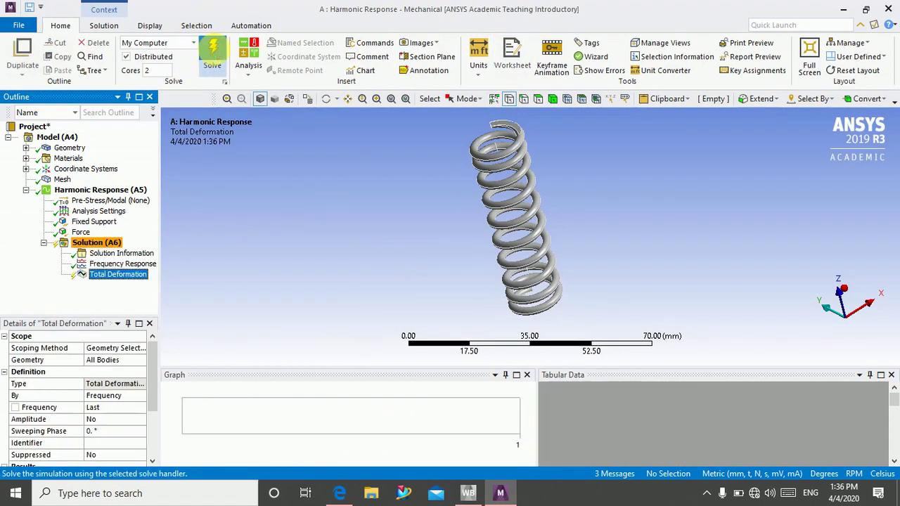
pyautogui.click(211, 53)
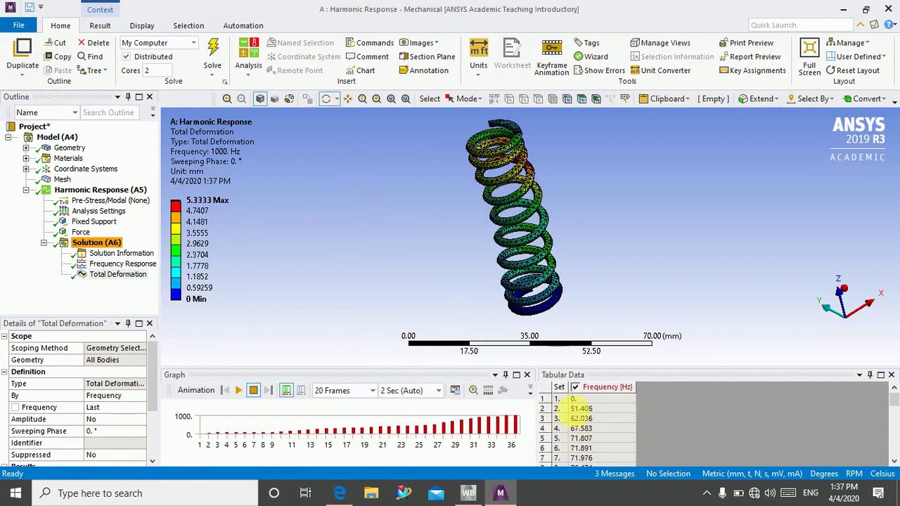
# Step: Review the solved frequencies and animate the 1000 Hz Total Deformation contour, peaking at 5.3333 mm
pyautogui.click(591, 449)
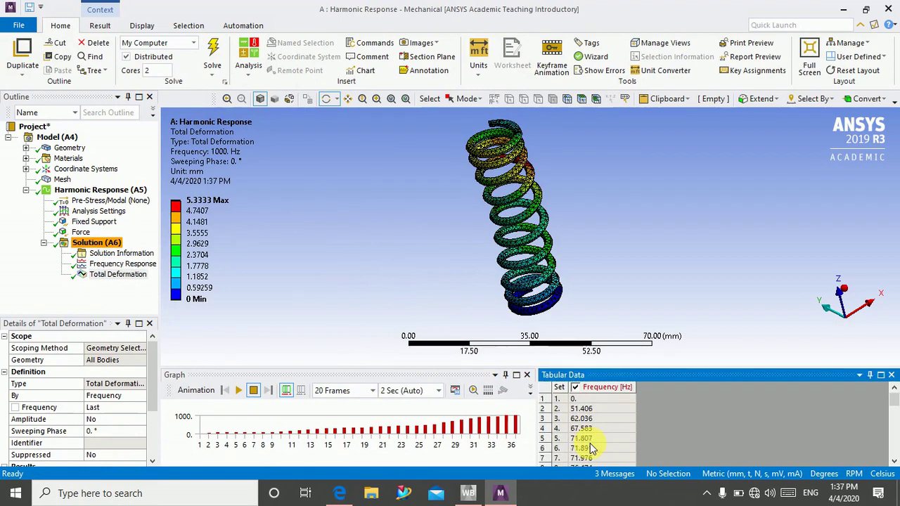
pyautogui.scroll(-1, 590, 436)
pyautogui.scroll(1, 591, 429)
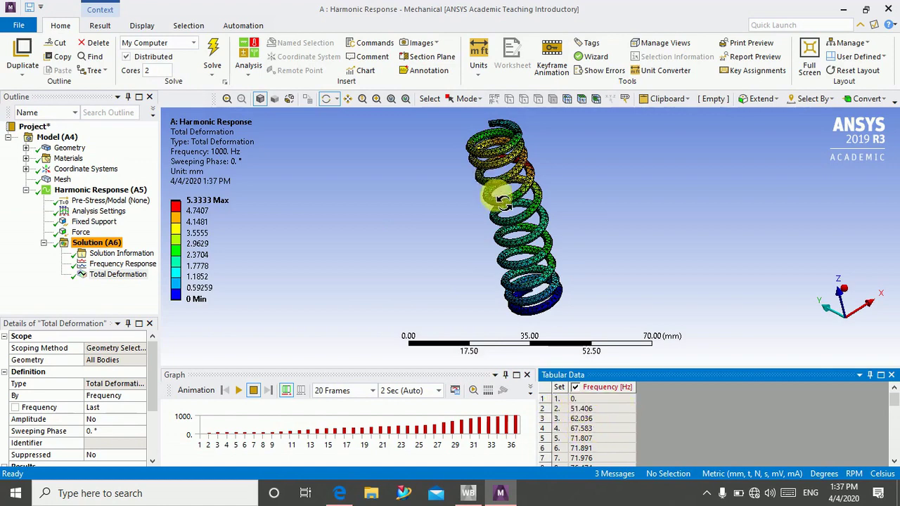
pyautogui.click(240, 391)
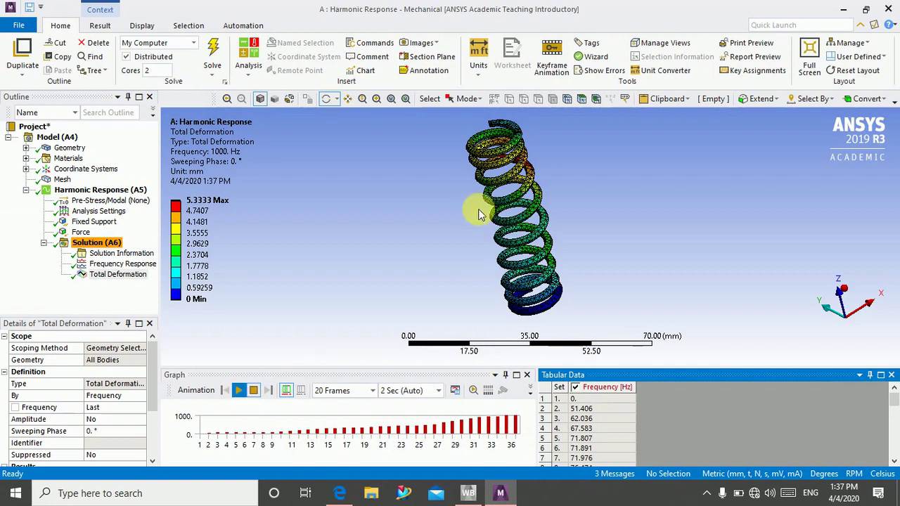